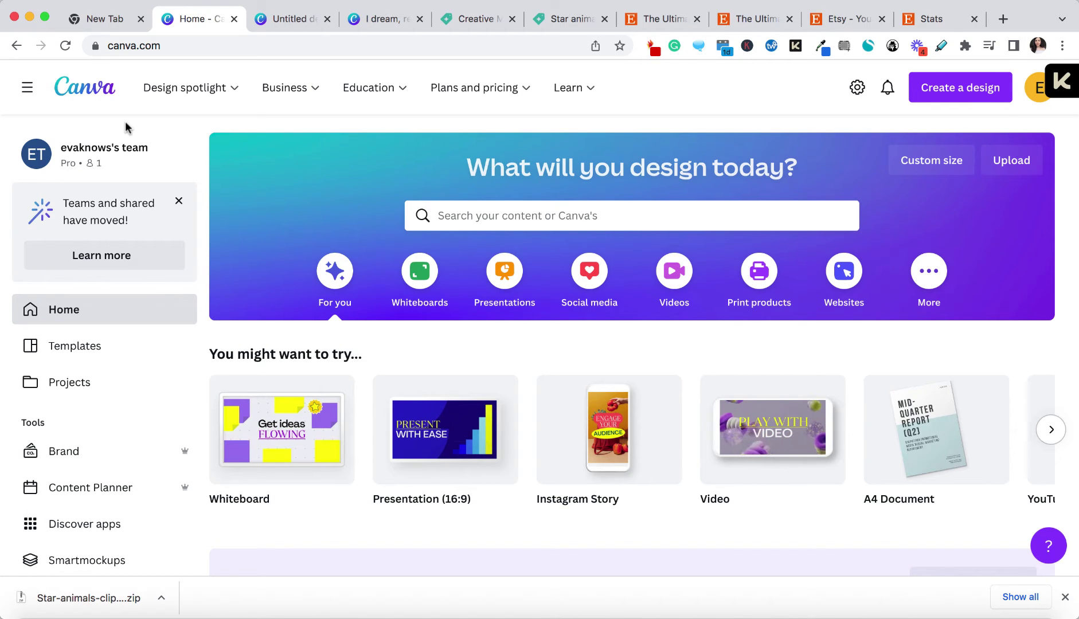
Step: Search Canva's templates for a4, then switch to the blank A4 document design and dismiss the browser's downloads bar
{"action": "left_click", "coordinate": [472, 216]}
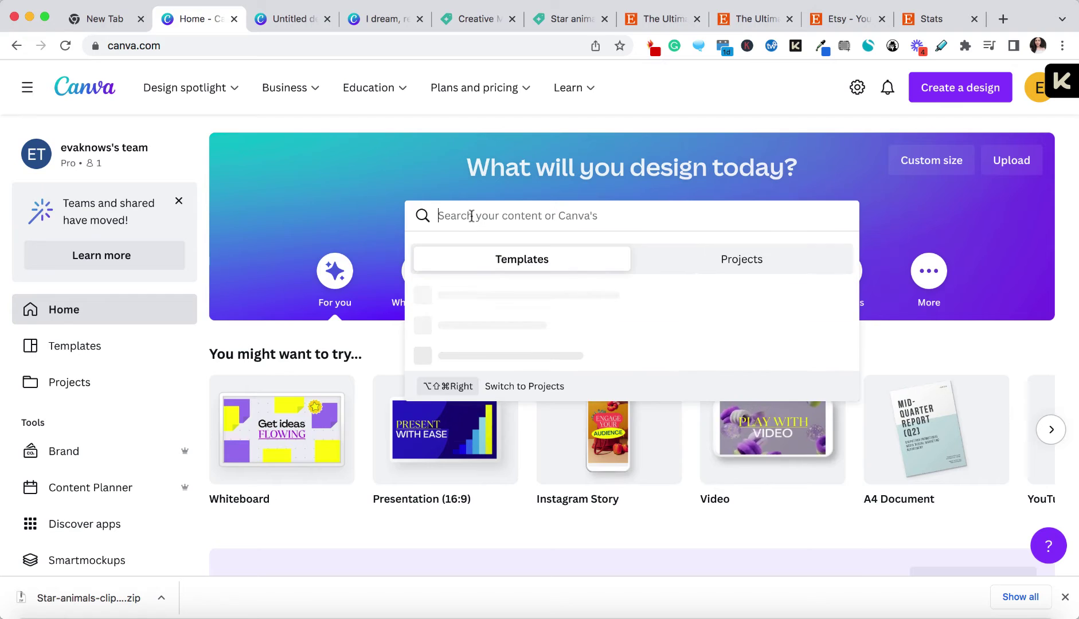
{"action": "type", "text": "a4"}
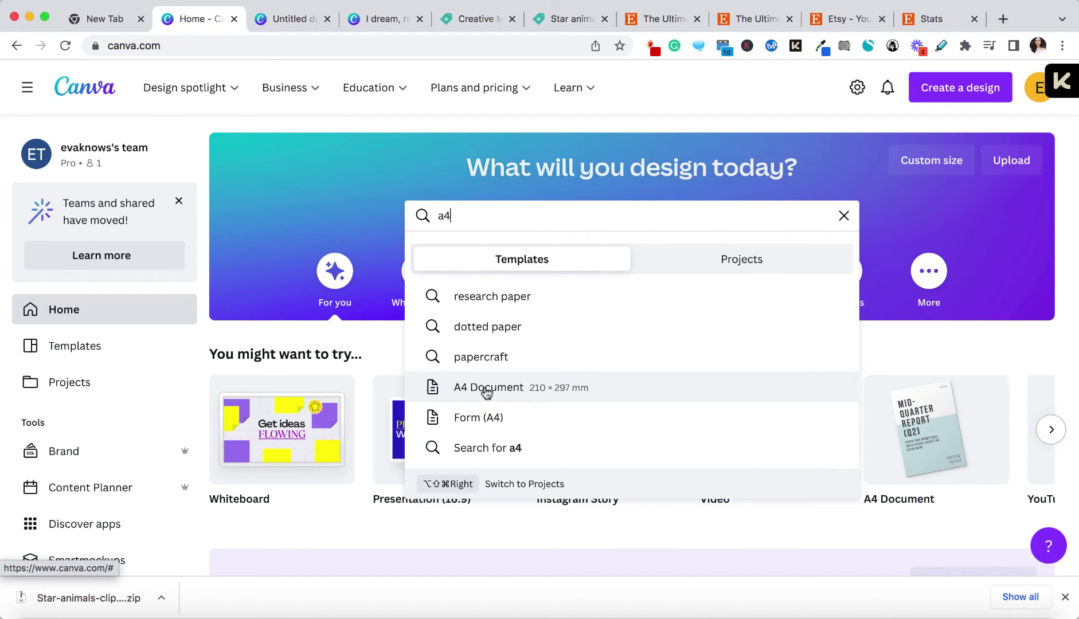
{"action": "left_click", "coordinate": [286, 17]}
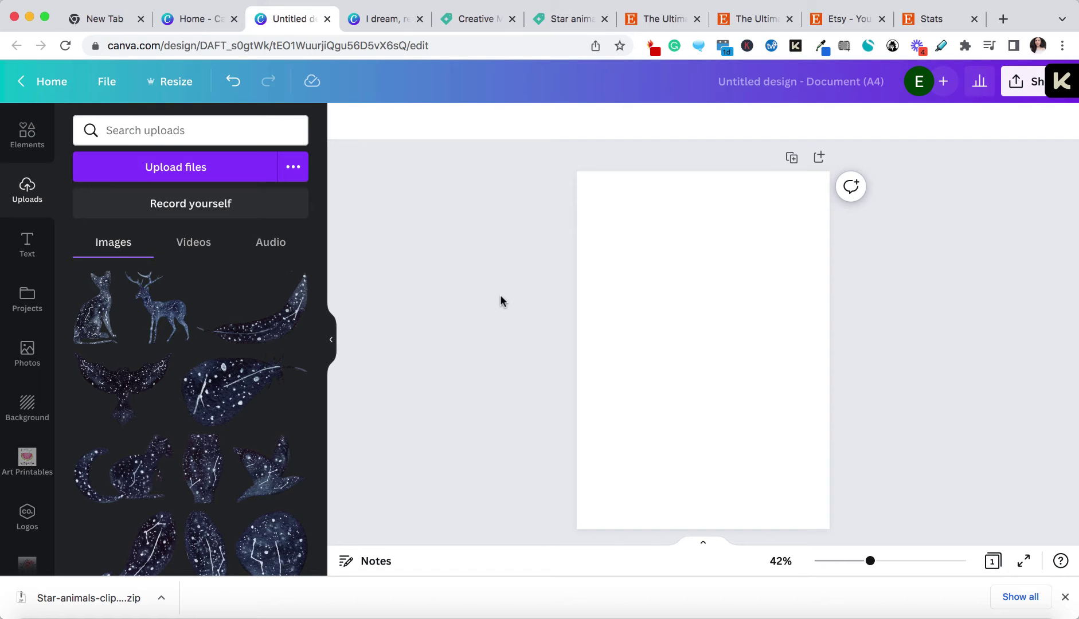
{"action": "left_click", "coordinate": [1066, 597]}
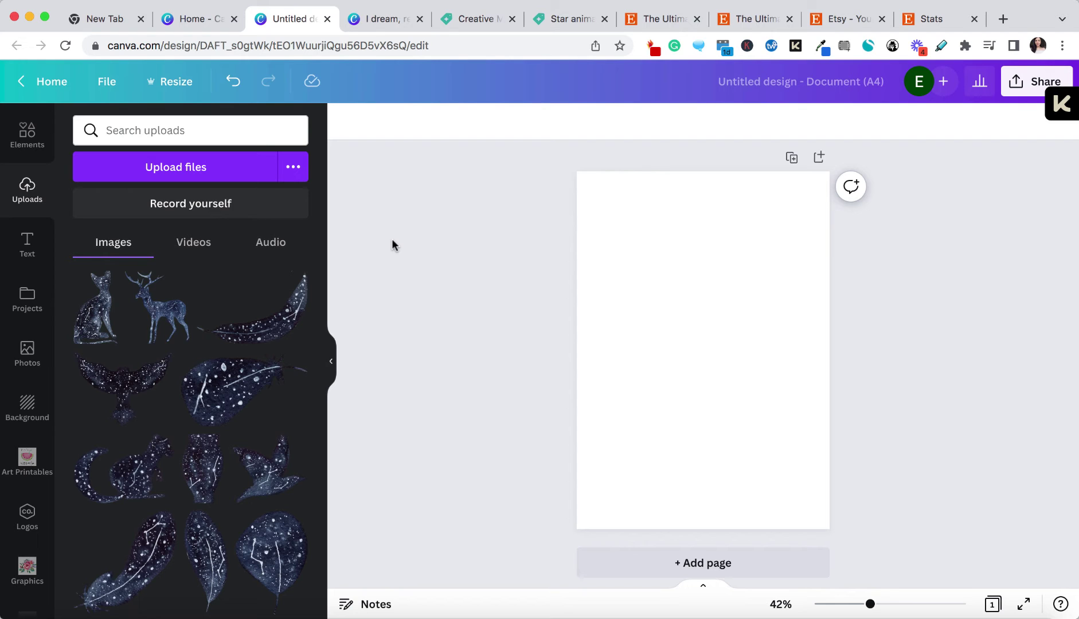
Step: Switch to the Creative Market site and search all products for floral graphics
{"action": "left_click", "coordinate": [481, 16]}
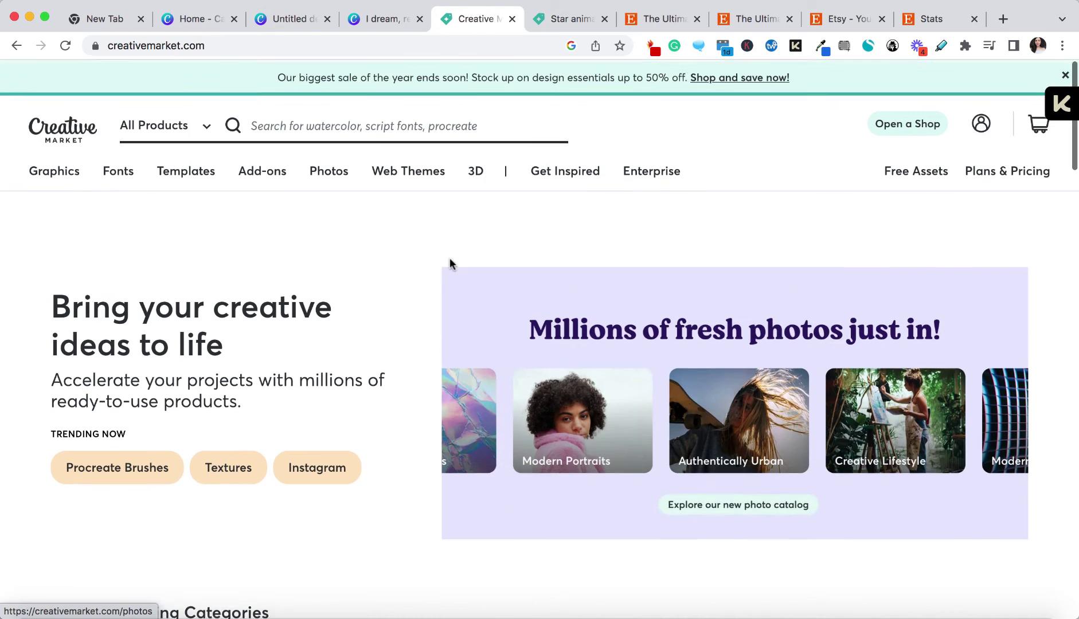
{"action": "type", "text": "floral p"}
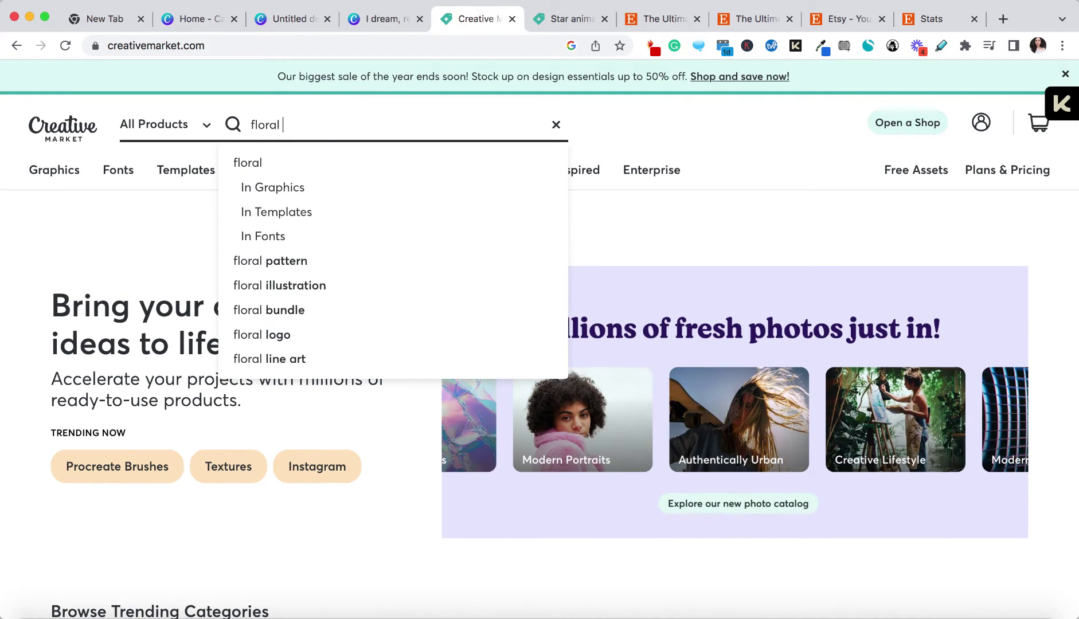
{"action": "key", "text": "BackSpace"}
{"action": "key", "text": "BackSpace"}
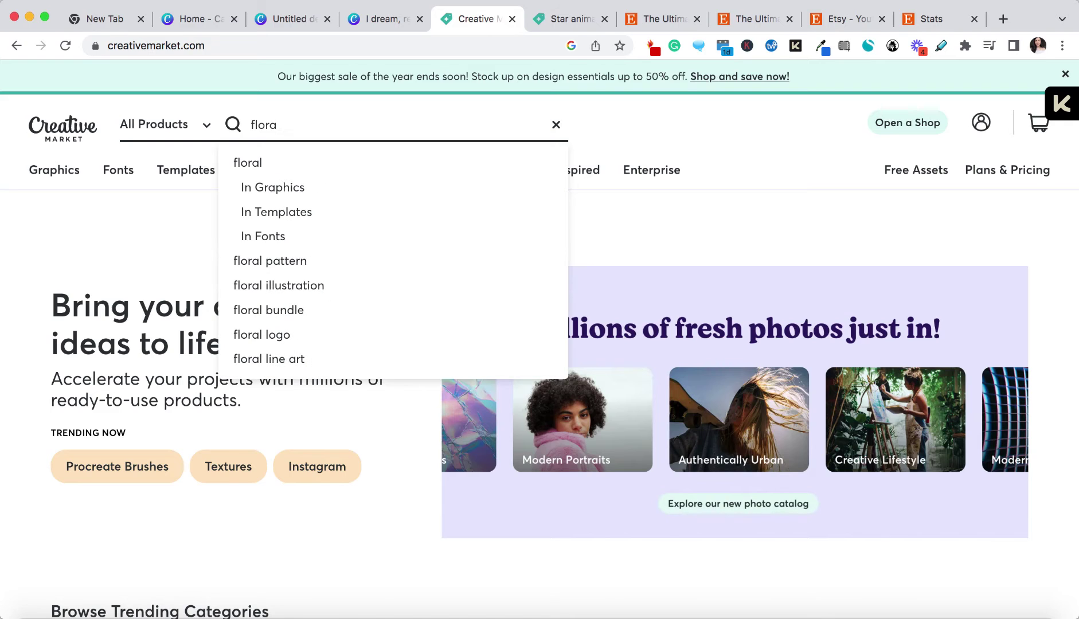
{"action": "type", "text": "graphics"}
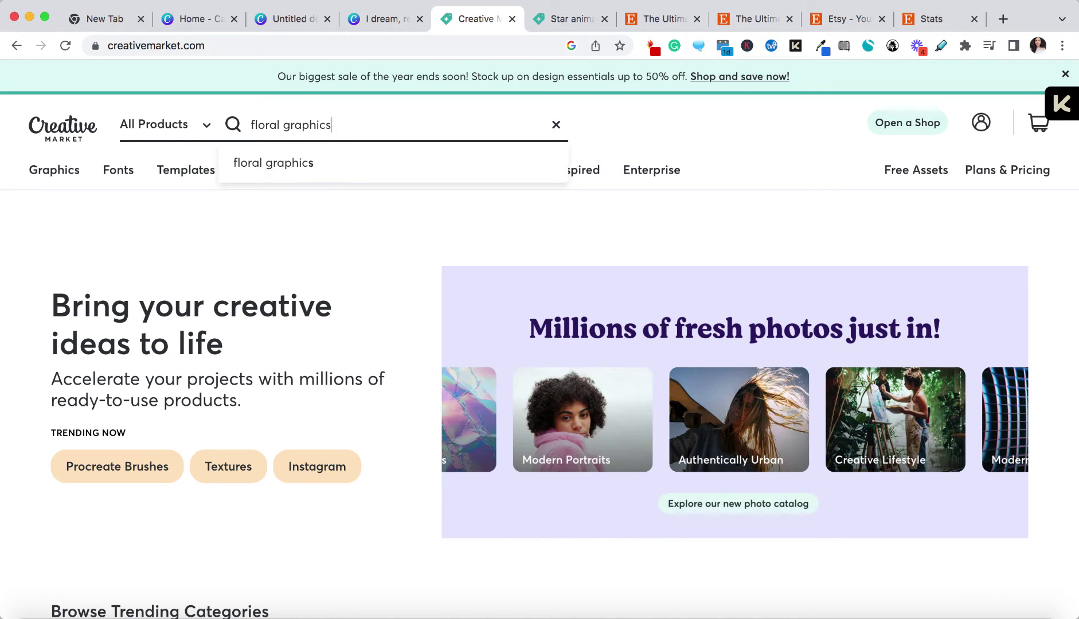
{"action": "key", "text": "Return"}
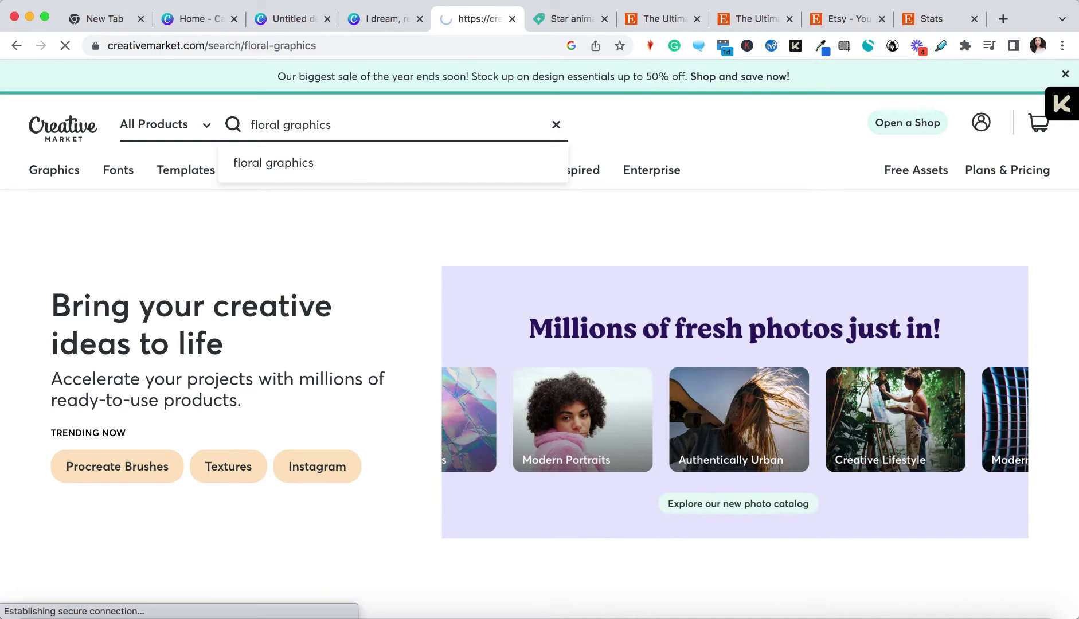
Step: Browse the floral graphics results and open the Ambrosia Floral Clip Art Kit product page
{"action": "mouse_move", "coordinate": [408, 170]}
{"action": "scroll", "coordinate": [495, 418], "scroll_direction": "down", "scroll_amount": 5}
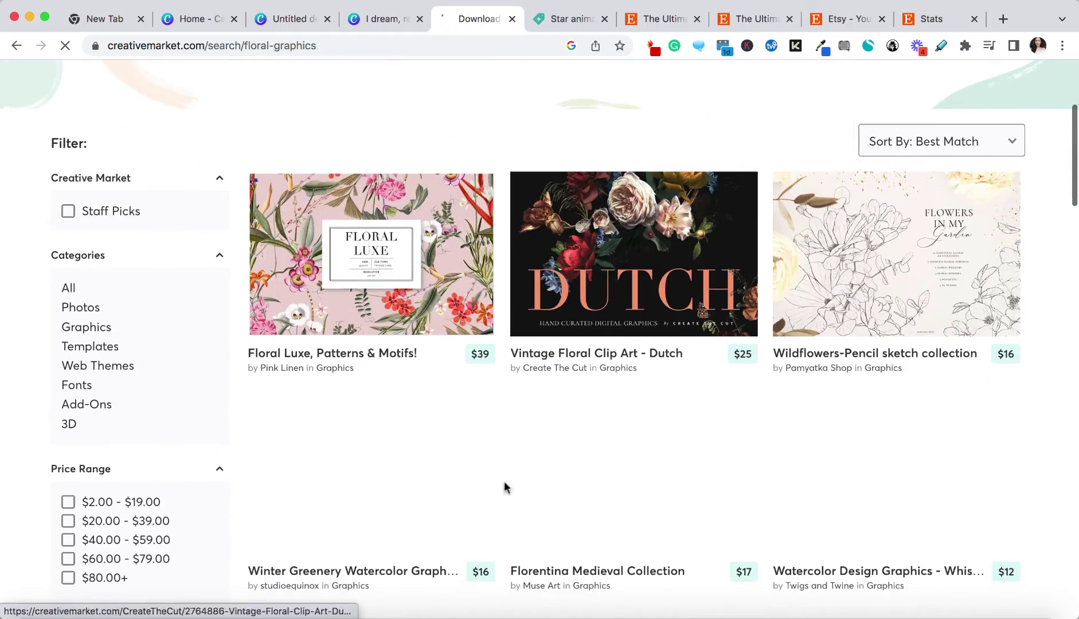
{"action": "scroll", "coordinate": [509, 408], "scroll_direction": "down", "scroll_amount": 7}
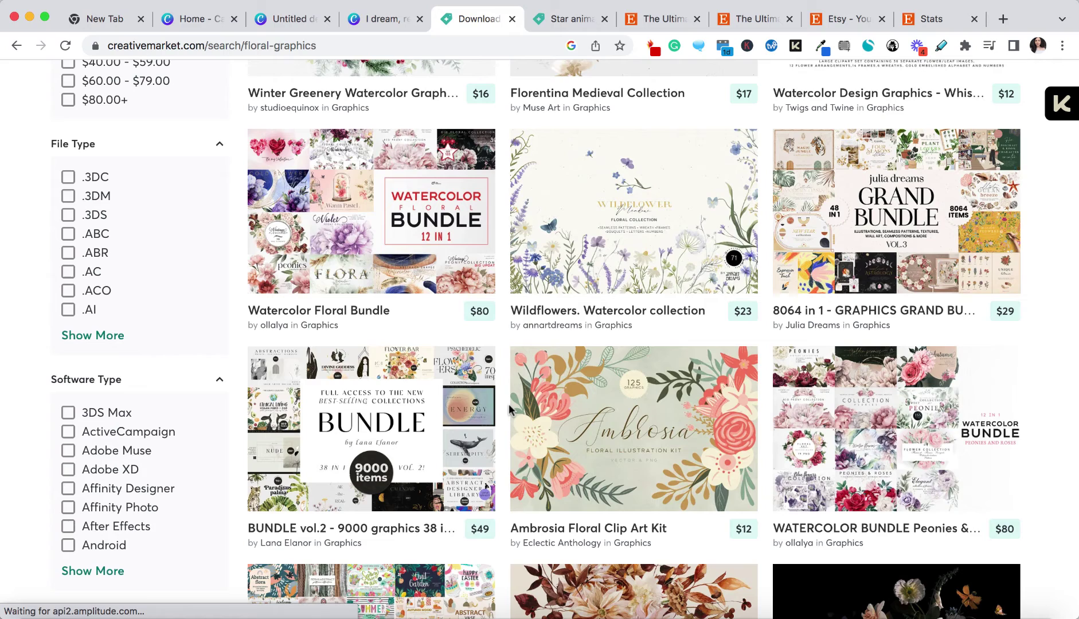
{"action": "scroll", "coordinate": [508, 404], "scroll_direction": "down", "scroll_amount": 4}
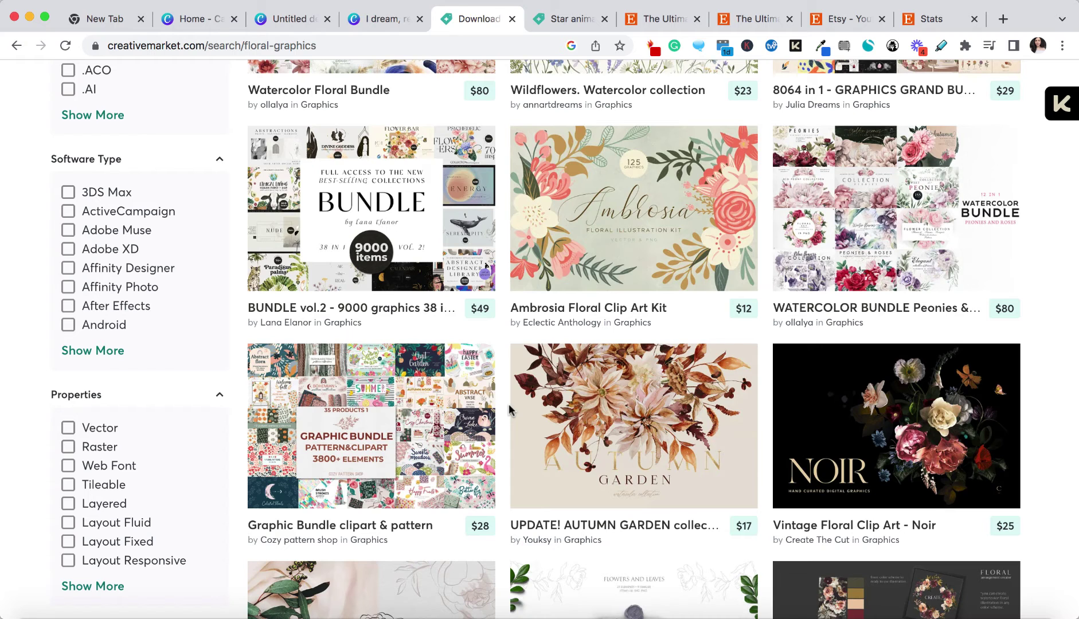
{"action": "left_click", "coordinate": [589, 235]}
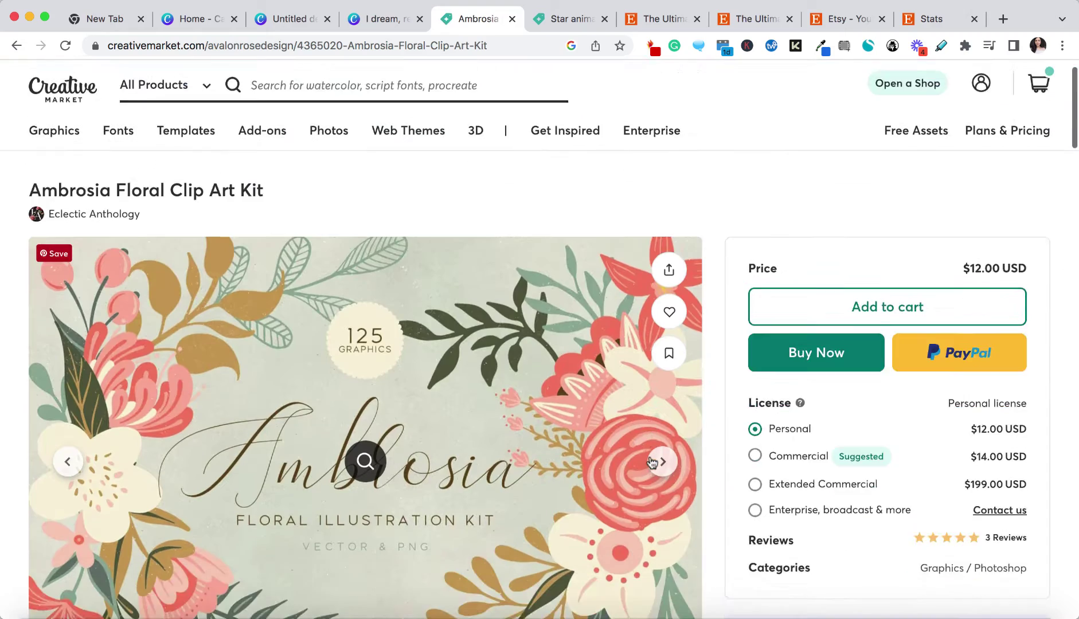
Step: Examine the Ambrosia kit's preview image, price and license options on its product page
{"action": "scroll", "coordinate": [651, 462], "scroll_direction": "down", "scroll_amount": 3}
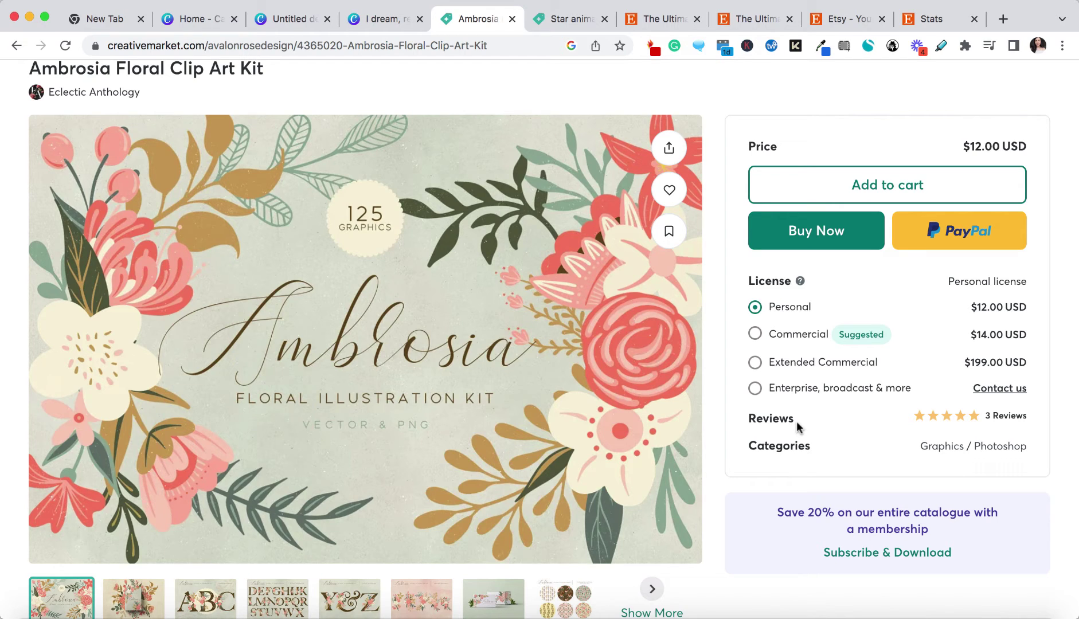
{"action": "scroll", "coordinate": [790, 400], "scroll_direction": "down", "scroll_amount": 1}
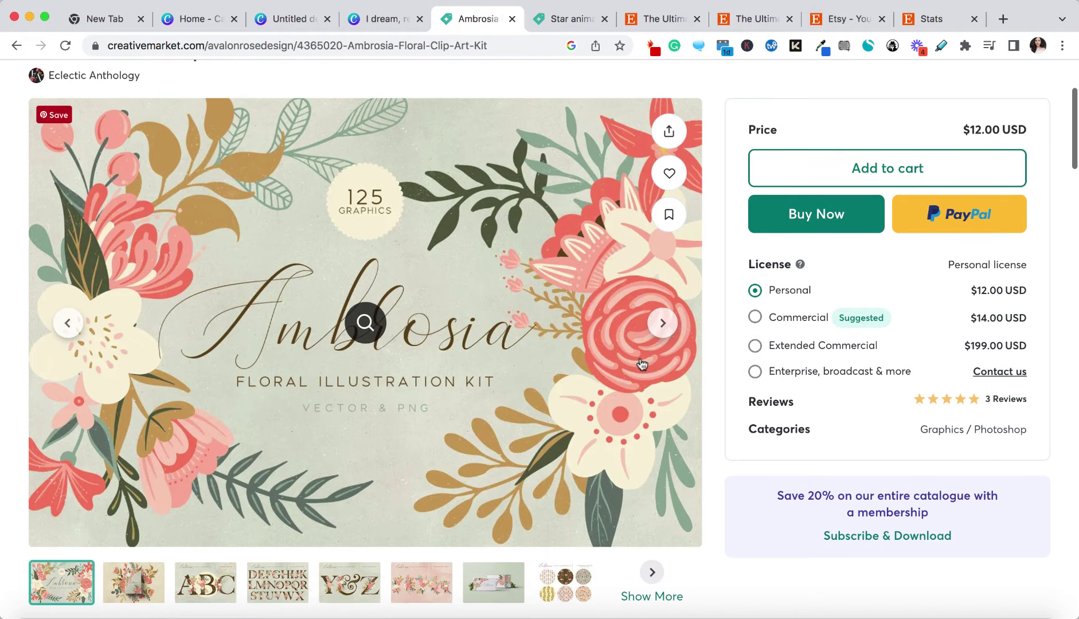
{"action": "scroll", "coordinate": [641, 365], "scroll_direction": "up", "scroll_amount": 1}
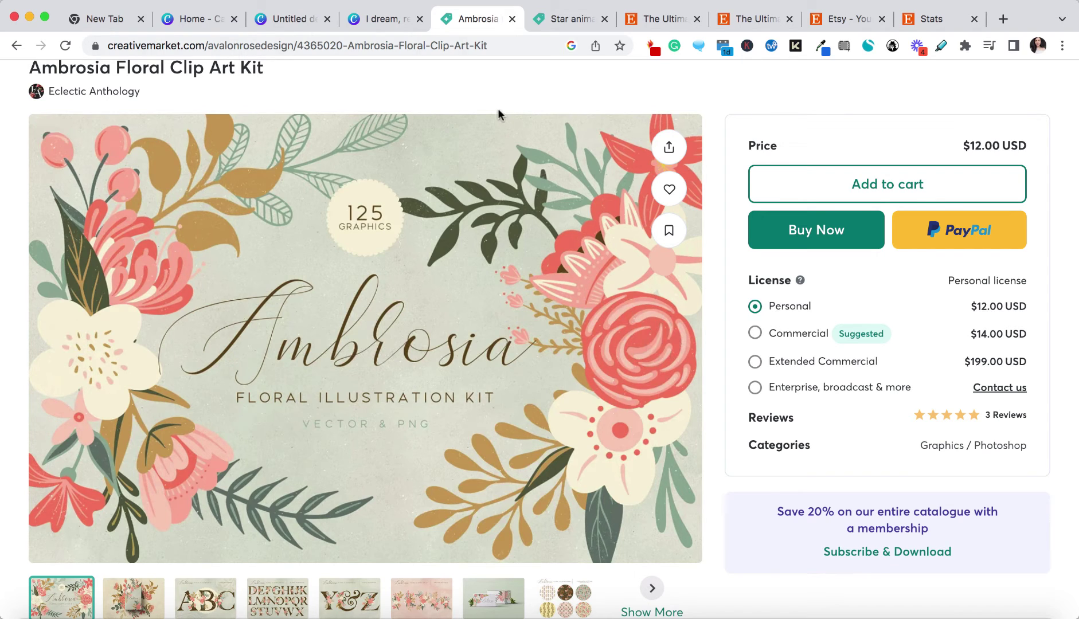
{"action": "left_click", "coordinate": [290, 19]}
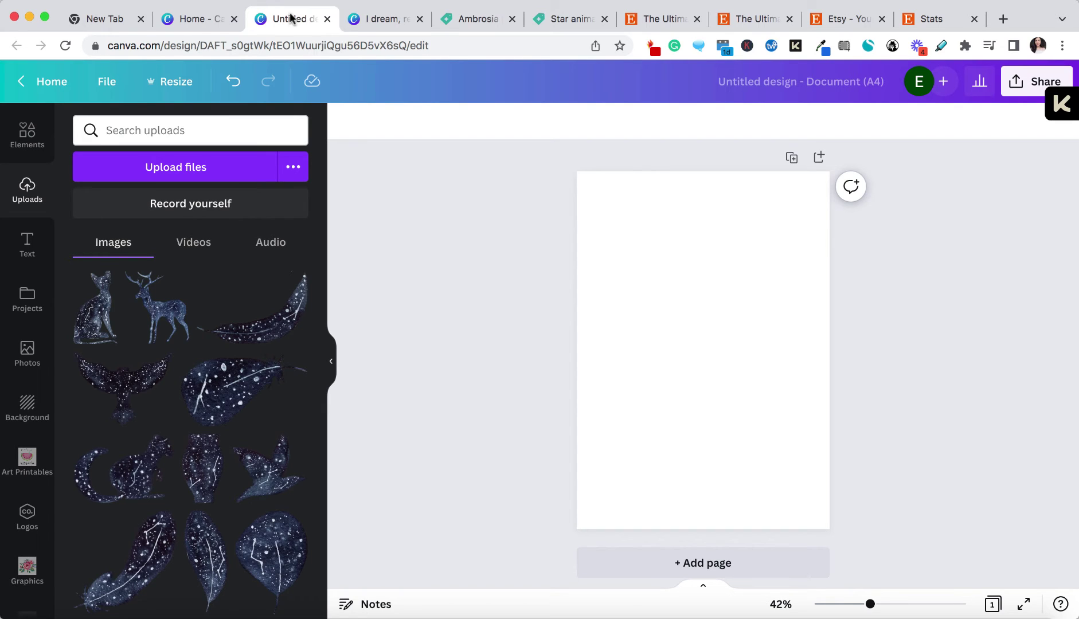
{"action": "left_click", "coordinate": [470, 20]}
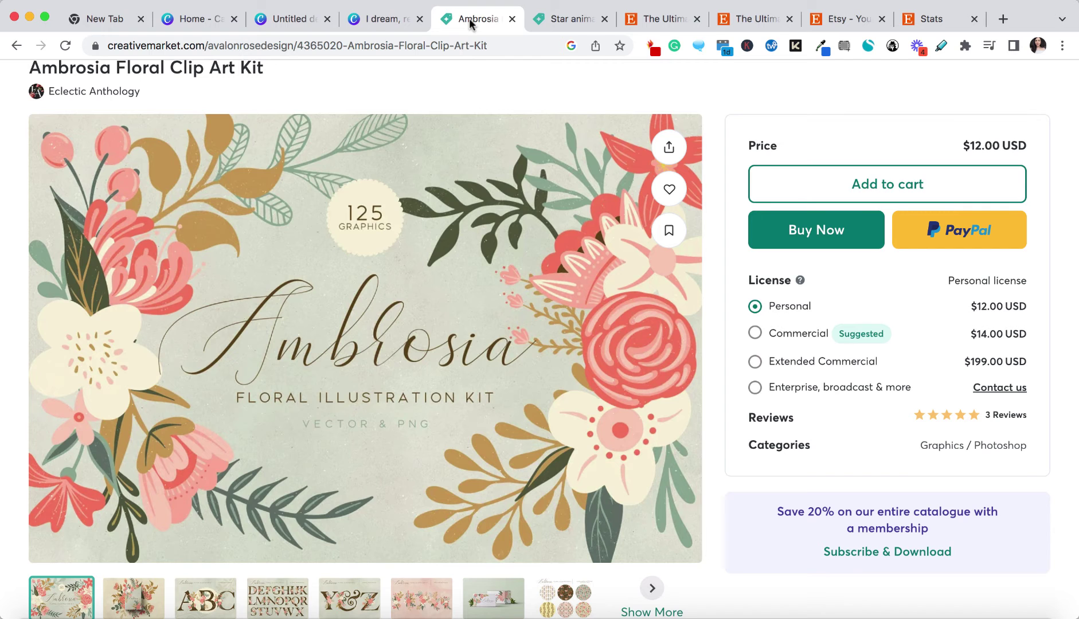
{"action": "scroll", "coordinate": [458, 110], "scroll_direction": "up", "scroll_amount": 3}
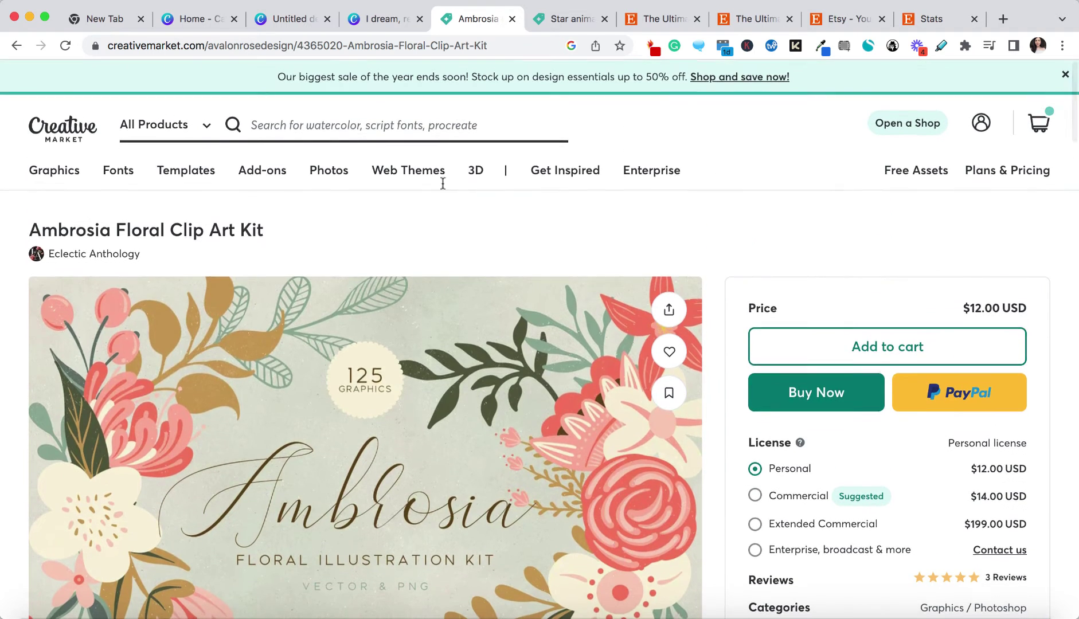
{"action": "mouse_move", "coordinate": [441, 175]}
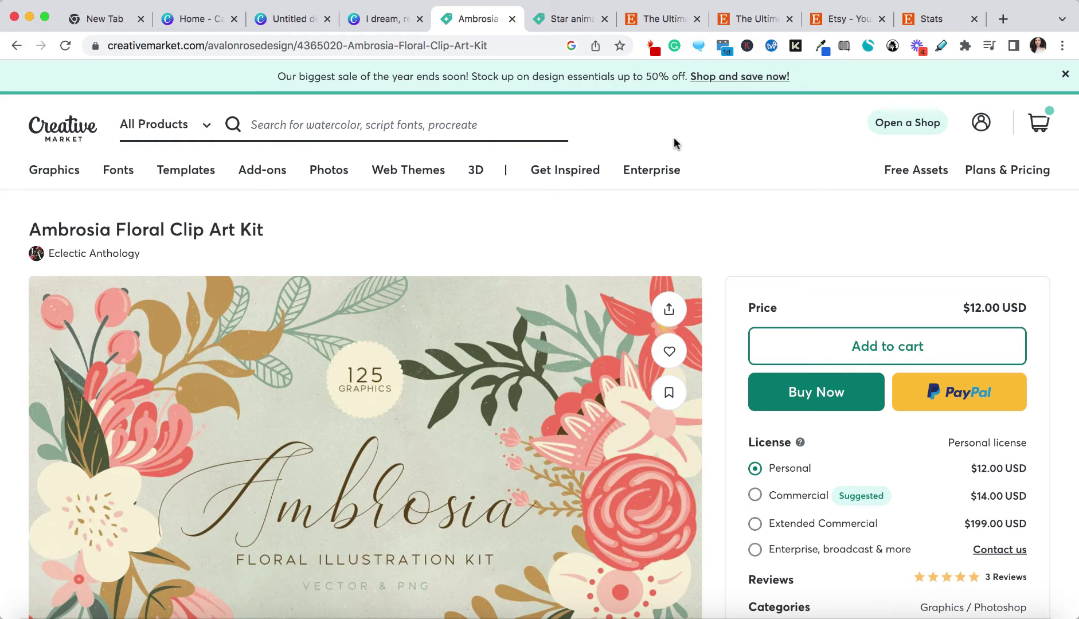
Step: Switch to the Star animals clipart & patterns product page and examine the preview of its included elements
{"action": "left_click", "coordinate": [566, 19]}
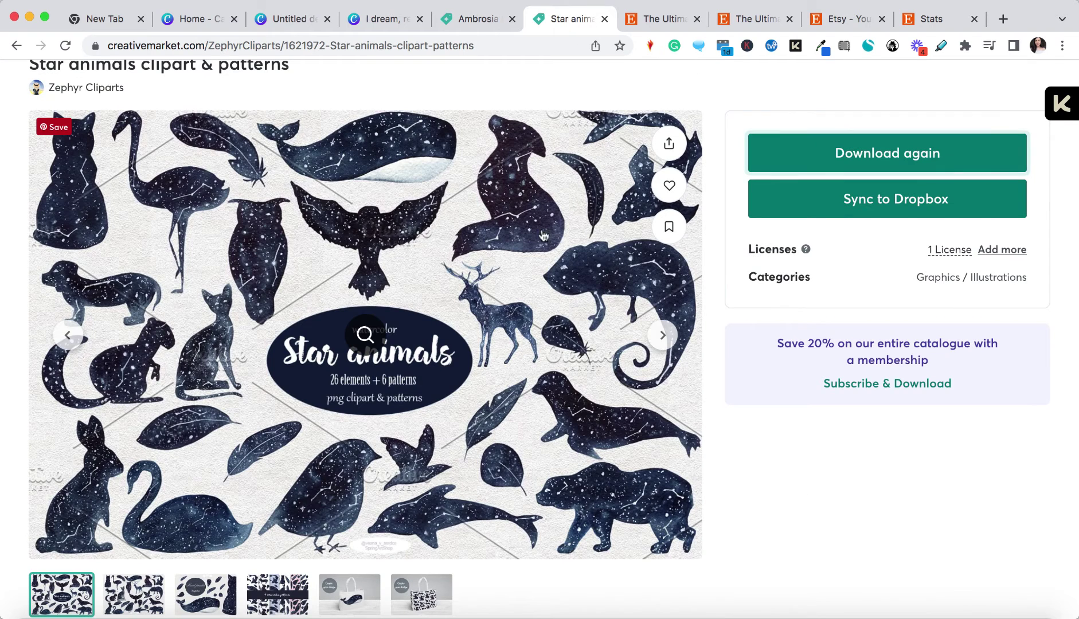
{"action": "scroll", "coordinate": [545, 252], "scroll_direction": "up", "scroll_amount": 1}
{"action": "scroll", "coordinate": [539, 172], "scroll_direction": "down", "scroll_amount": 1}
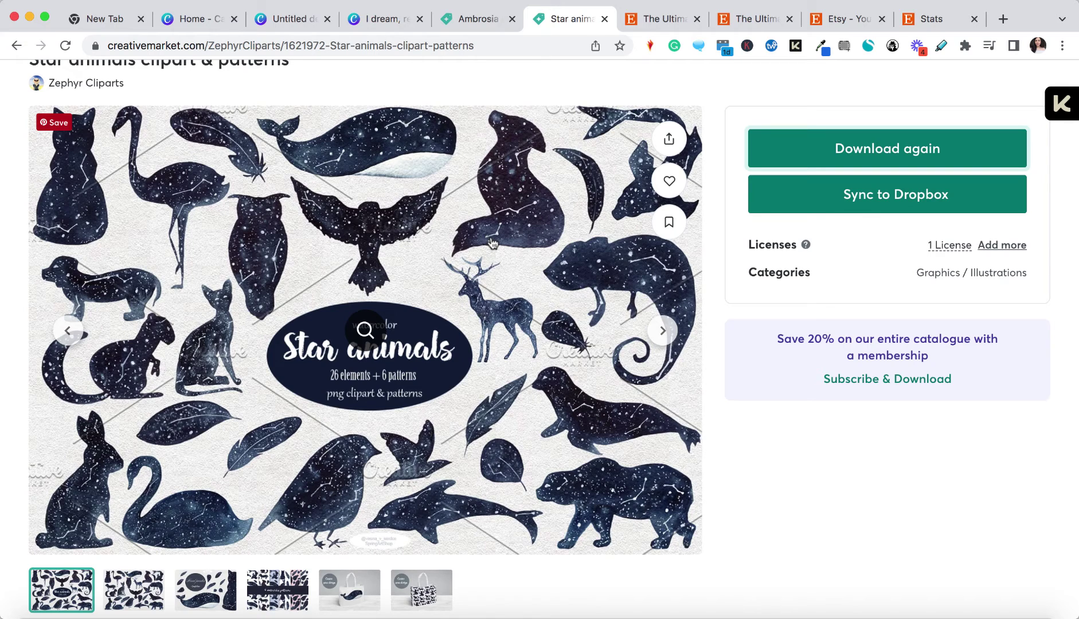
{"action": "scroll", "coordinate": [493, 244], "scroll_direction": "up", "scroll_amount": 1}
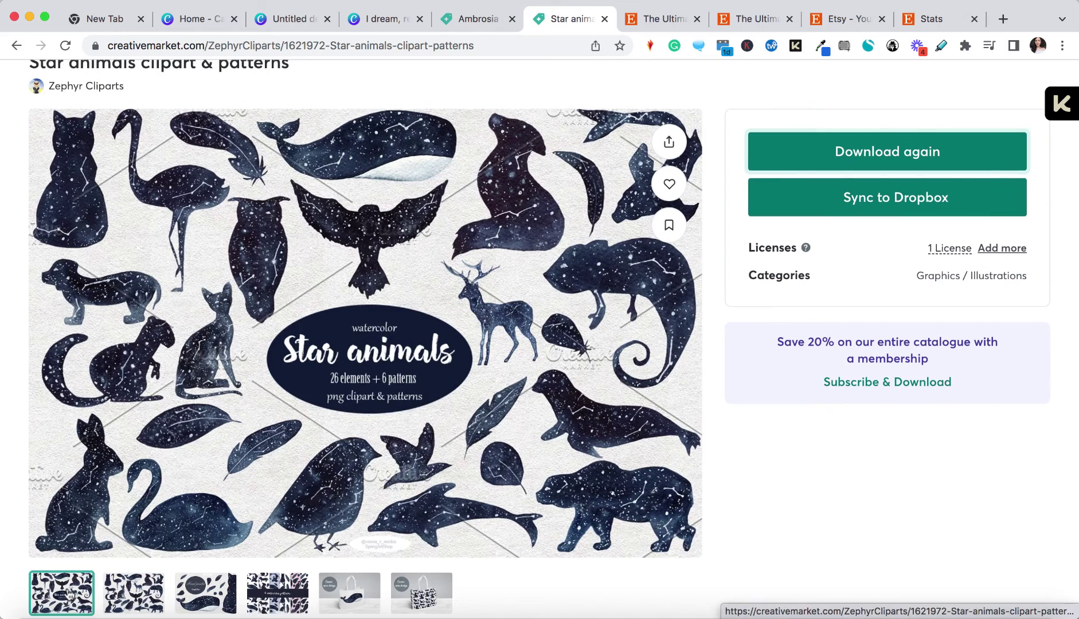
{"action": "scroll", "coordinate": [568, 244], "scroll_direction": "up", "scroll_amount": 2}
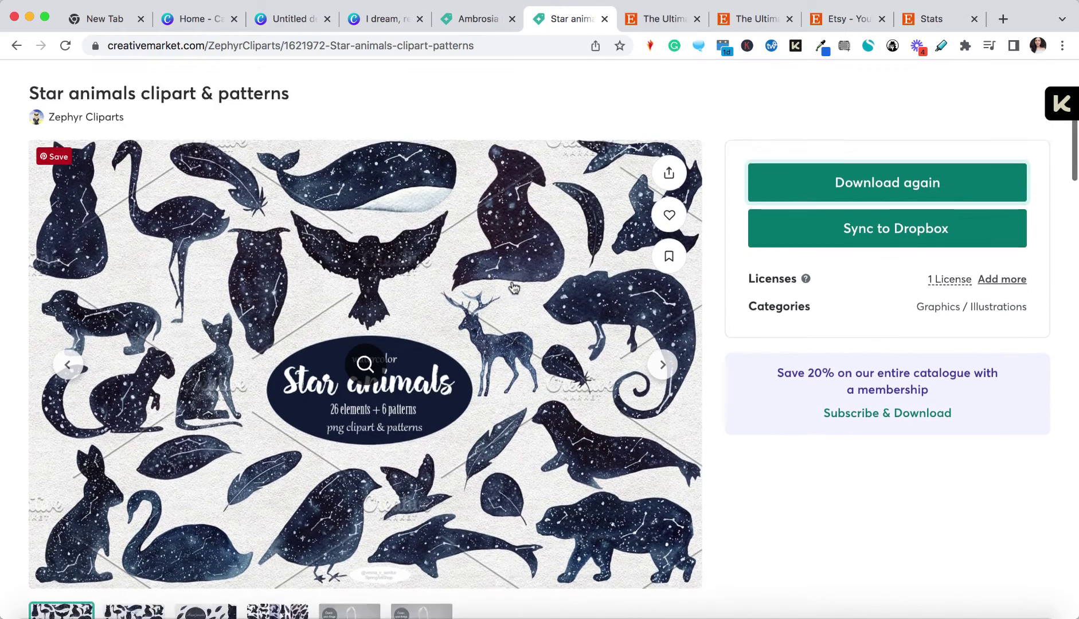
{"action": "scroll", "coordinate": [534, 229], "scroll_direction": "down", "scroll_amount": 2}
{"action": "left_click", "coordinate": [75, 607]}
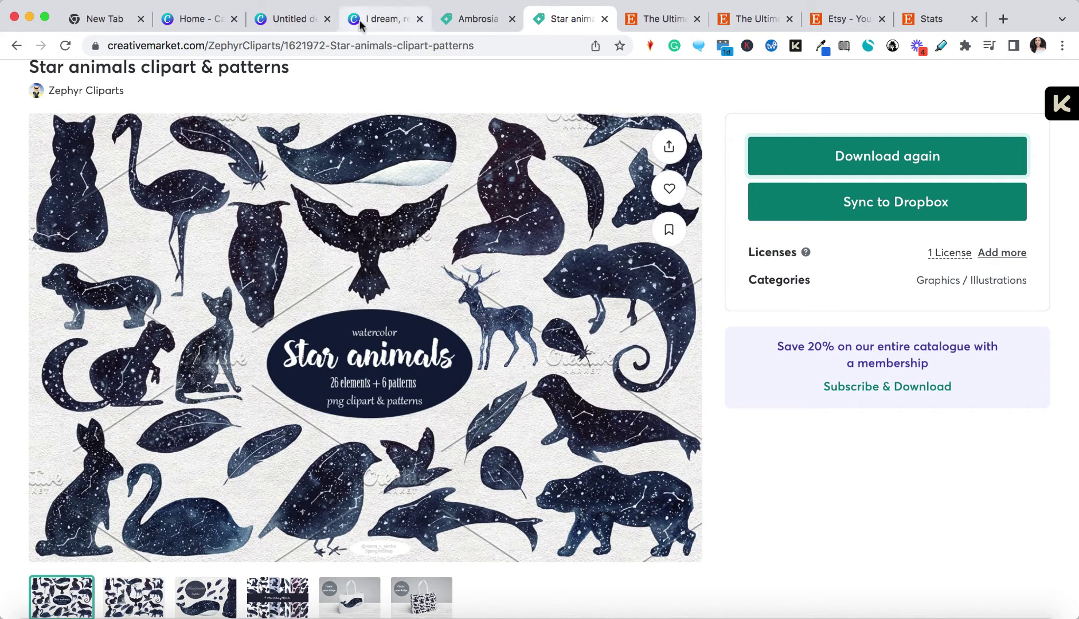
Step: Return to the Canva design and upload the swan image 1.png from the downloaded Star-animals-clipart-patterns folder
{"action": "left_click", "coordinate": [286, 21]}
{"action": "key", "text": "super+Tab"}
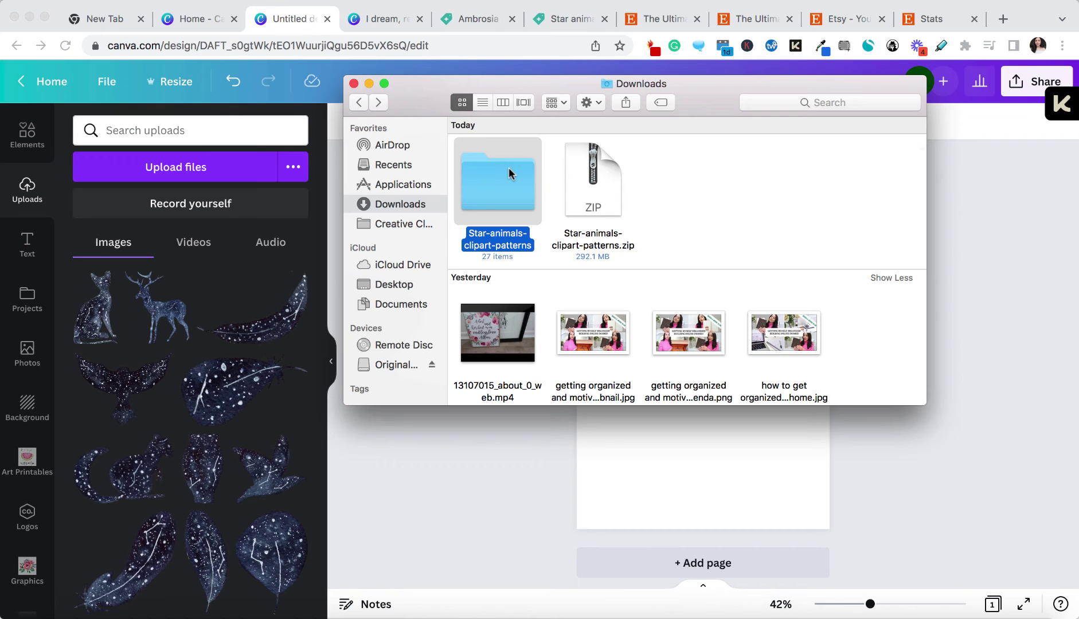
{"action": "double_click", "coordinate": [508, 193]}
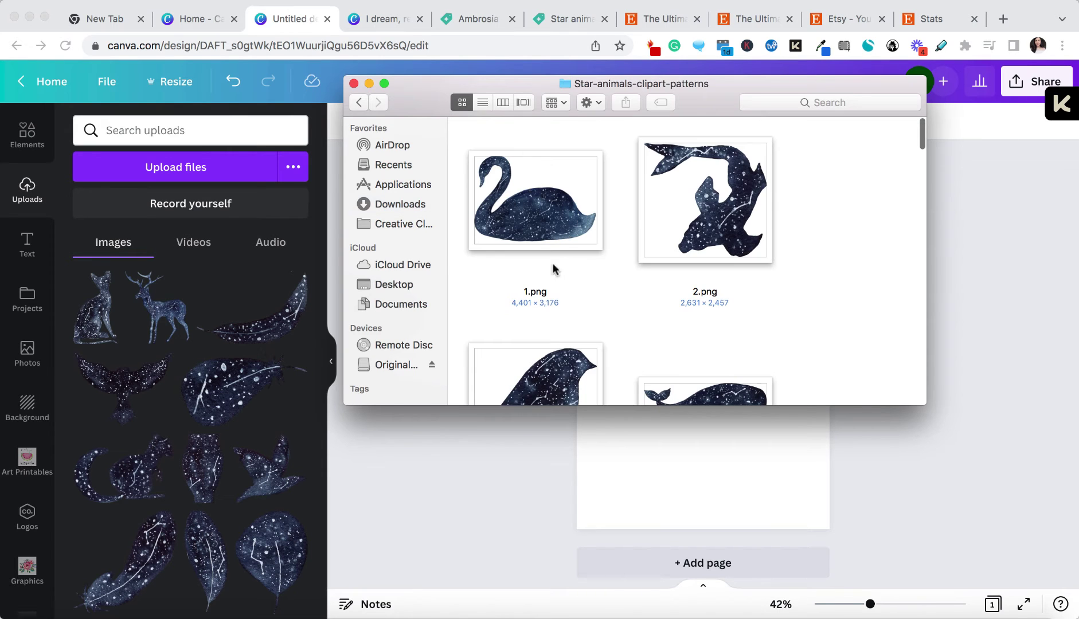
{"action": "left_click_drag", "start_coordinate": [542, 200], "coordinate": [194, 328]}
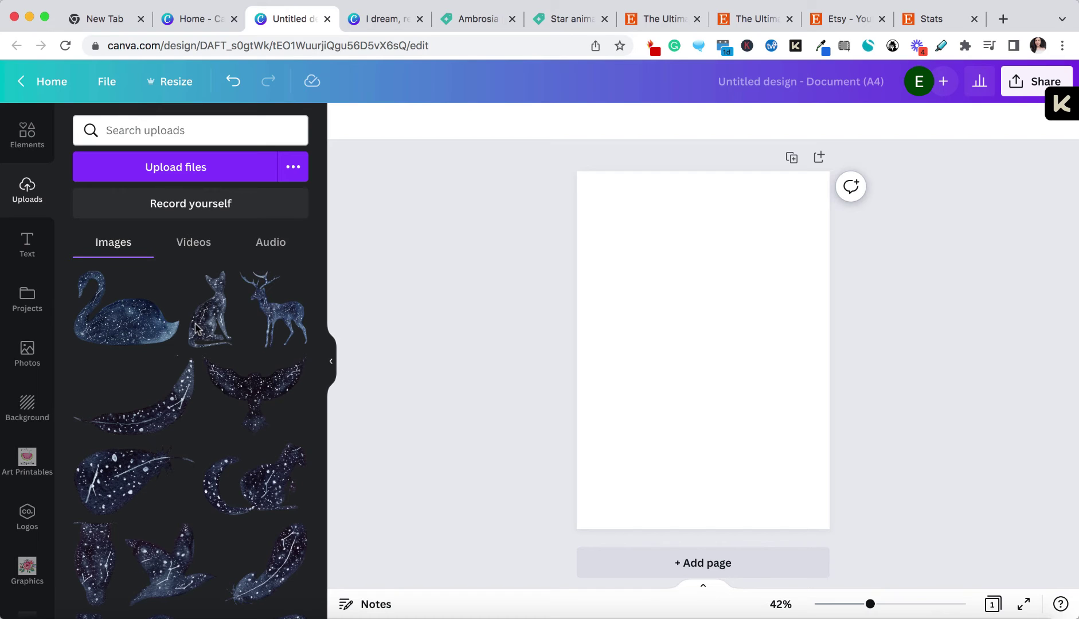
Step: Add the broad diagonal starry feather from the uploaded images to the page and place it in the upper middle
{"action": "scroll", "coordinate": [195, 327], "scroll_direction": "down", "scroll_amount": 1}
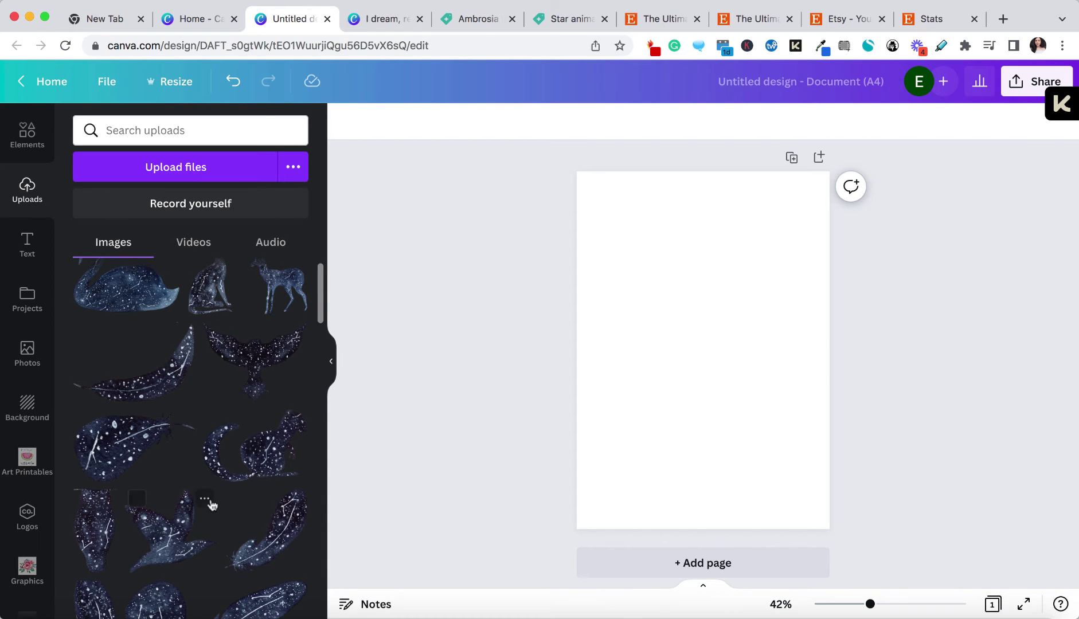
{"action": "scroll", "coordinate": [211, 504], "scroll_direction": "down", "scroll_amount": 3}
{"action": "left_click", "coordinate": [255, 528]}
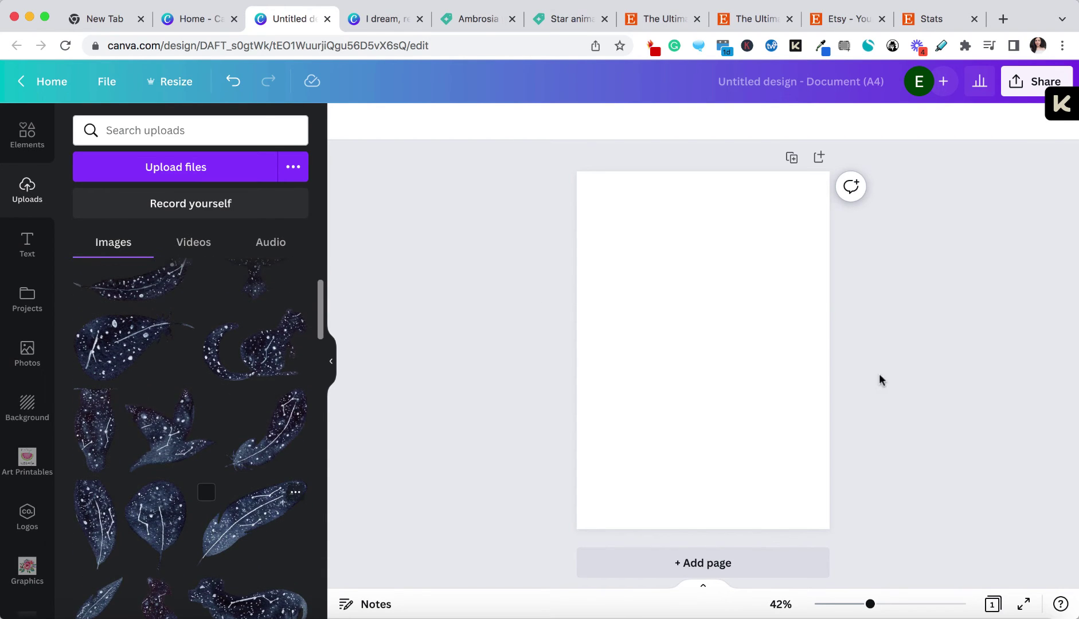
{"action": "left_click_drag", "start_coordinate": [748, 384], "coordinate": [752, 349]}
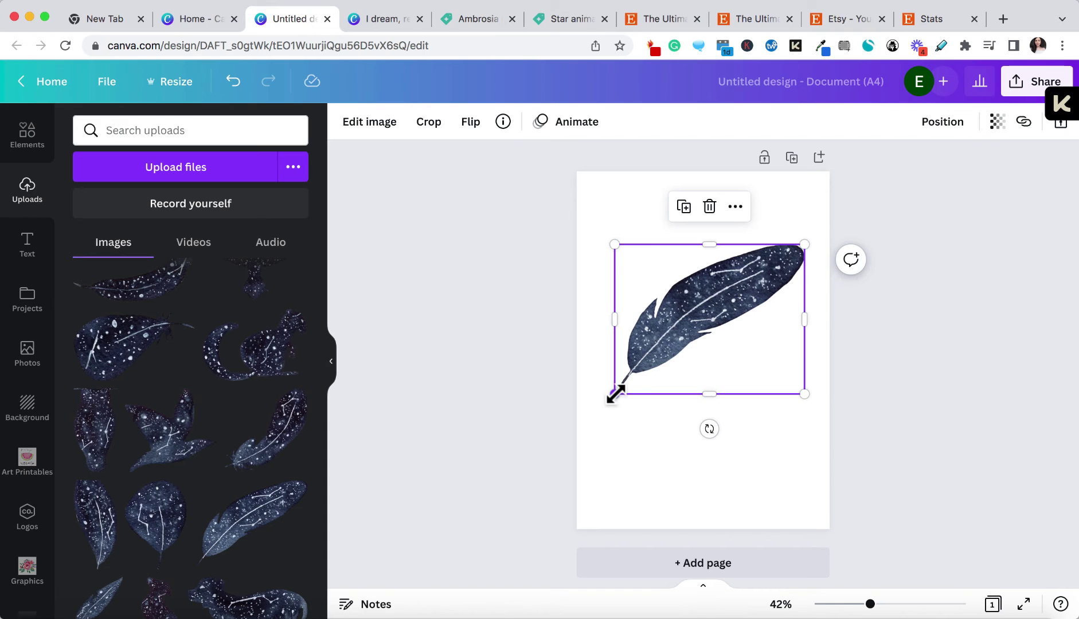
Step: Rotate the feather counterclockwise to a steeper angle, enlarge it and centre it in the upper part of the page
{"action": "left_click_drag", "start_coordinate": [612, 394], "coordinate": [608, 400]}
{"action": "left_click_drag", "start_coordinate": [704, 438], "coordinate": [738, 432]}
{"action": "left_click_drag", "start_coordinate": [696, 348], "coordinate": [698, 351]}
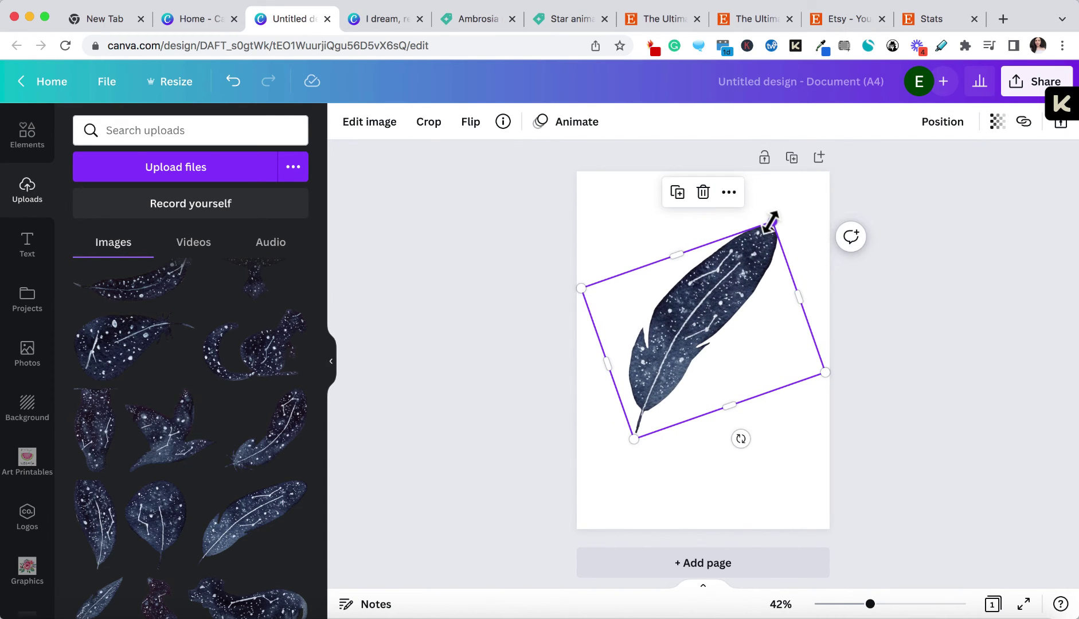
{"action": "left_click_drag", "start_coordinate": [772, 216], "coordinate": [793, 206]}
{"action": "left_click_drag", "start_coordinate": [729, 289], "coordinate": [721, 297]}
{"action": "left_click", "coordinate": [863, 355]}
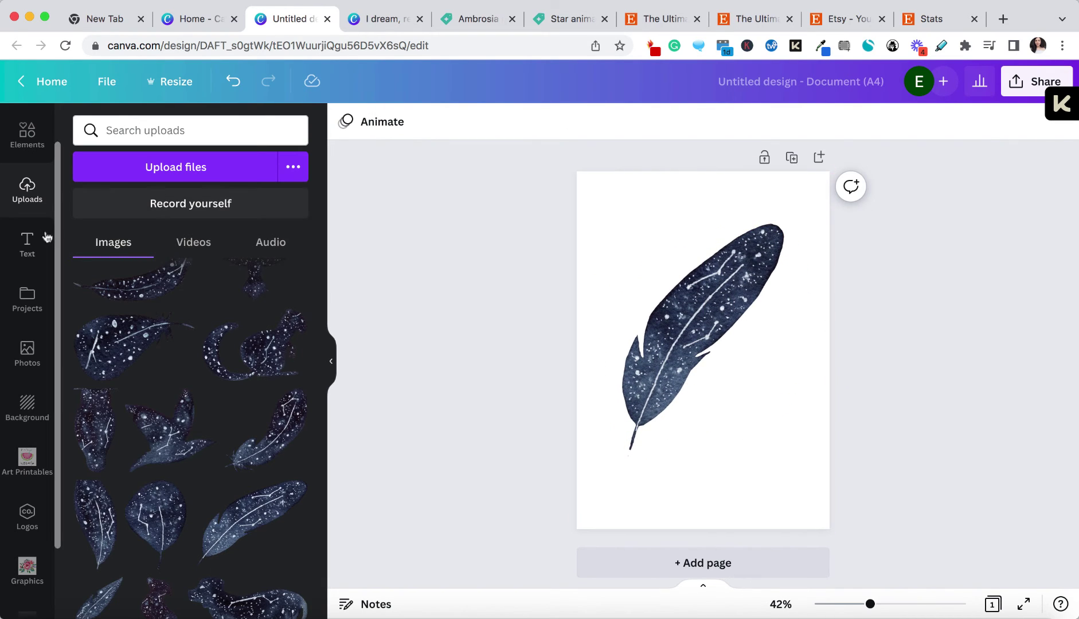
Step: Add a heading below the feather reading "Be my wings"
{"action": "left_click", "coordinate": [27, 243]}
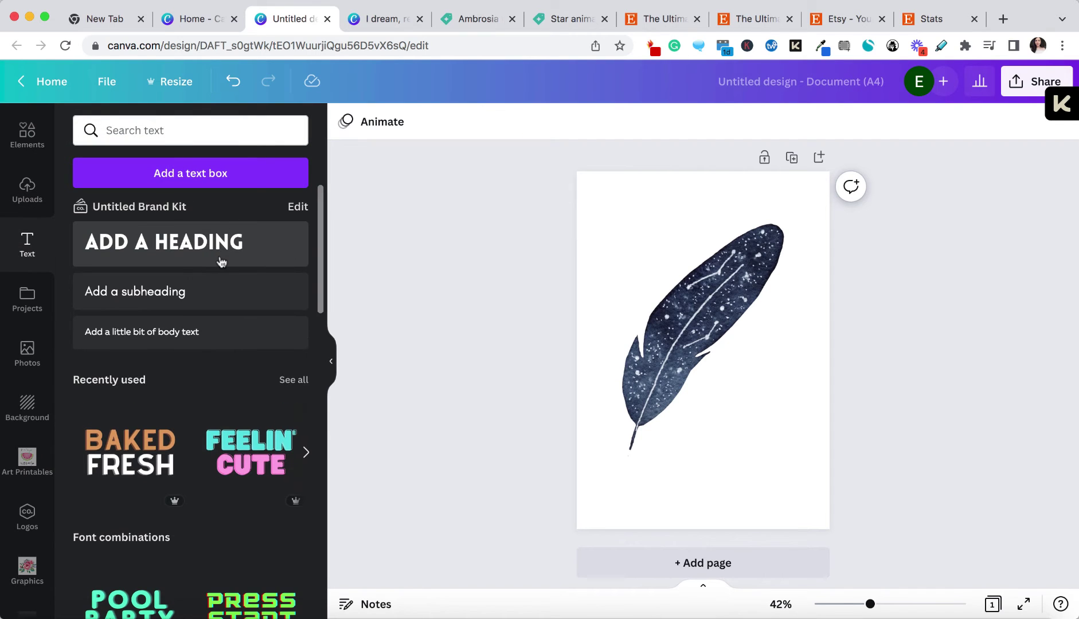
{"action": "left_click", "coordinate": [220, 258]}
{"action": "type", "text": "BE MY"}
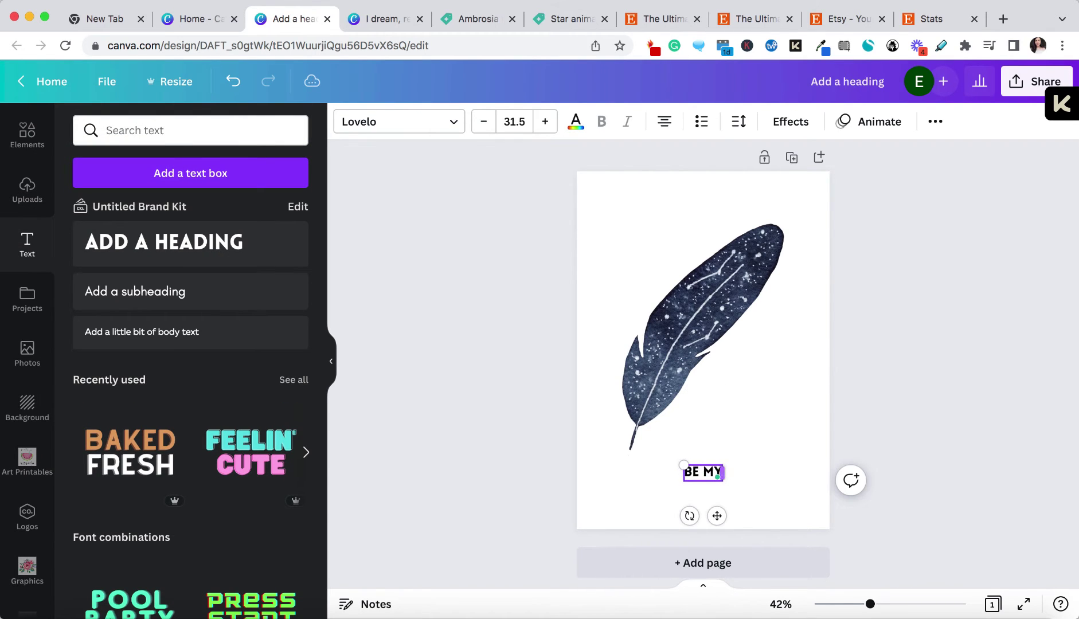
{"action": "type", "text": " WINES"}
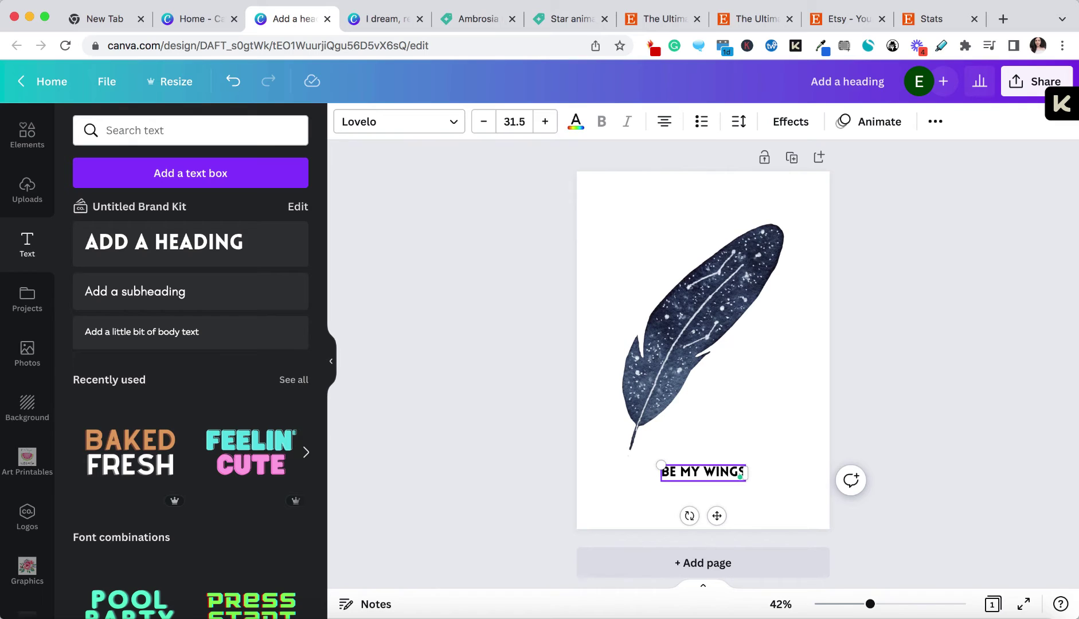
Step: Increase the font size of the whole "Be my wings" heading to 46.5
{"action": "key", "text": "ctrl+a"}
{"action": "left_click", "coordinate": [544, 122]}
{"action": "left_click", "coordinate": [544, 121]}
{"action": "left_click", "coordinate": [545, 121]}
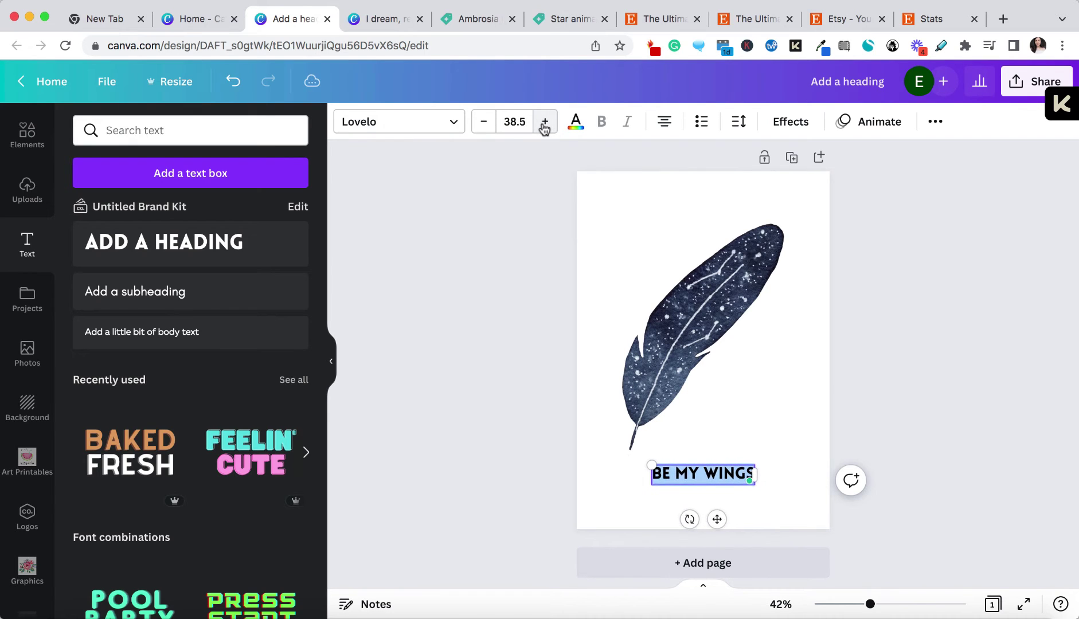
{"action": "left_click", "coordinate": [545, 121]}
{"action": "left_click", "coordinate": [545, 121]}
Step: Try the Quicksand, Hatton and Lazydog fonts on the "Be my wings" heading
{"action": "left_click", "coordinate": [417, 121]}
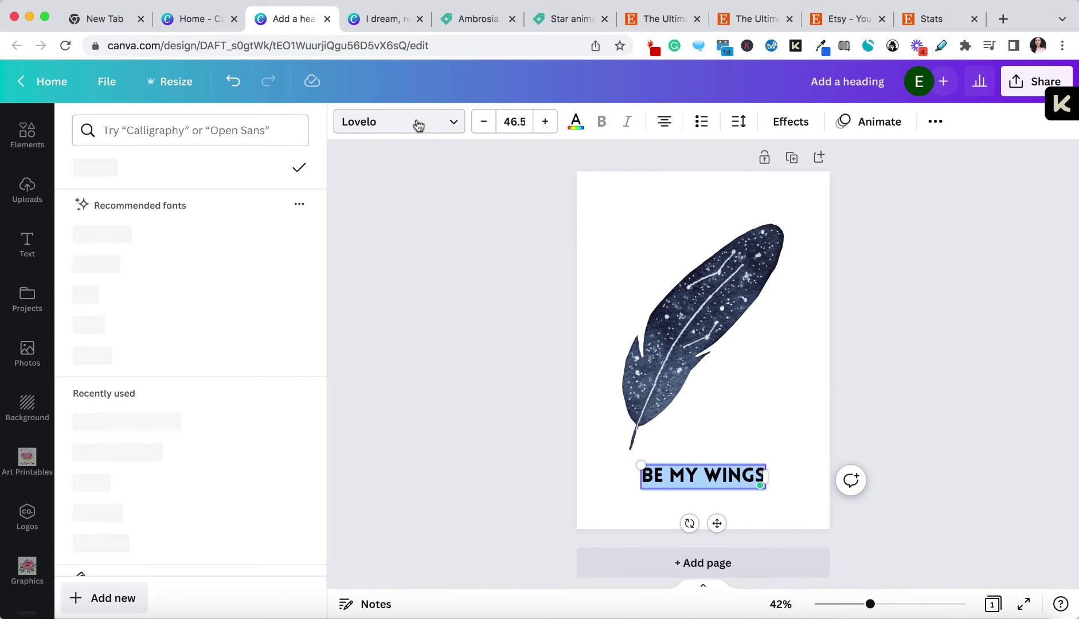
{"action": "left_click", "coordinate": [135, 244]}
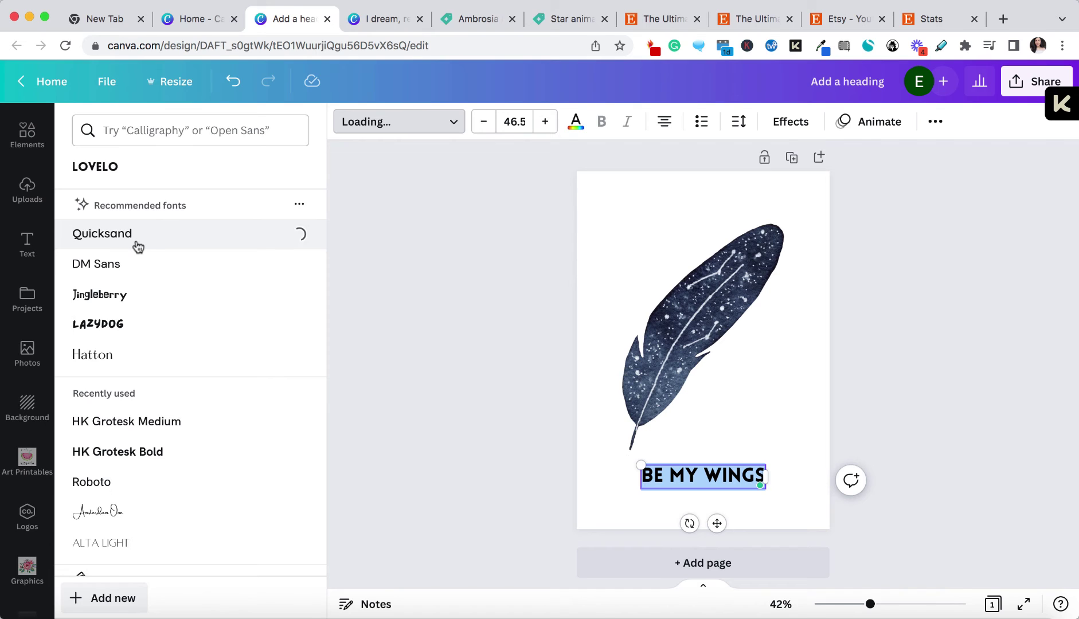
{"action": "left_click", "coordinate": [121, 358]}
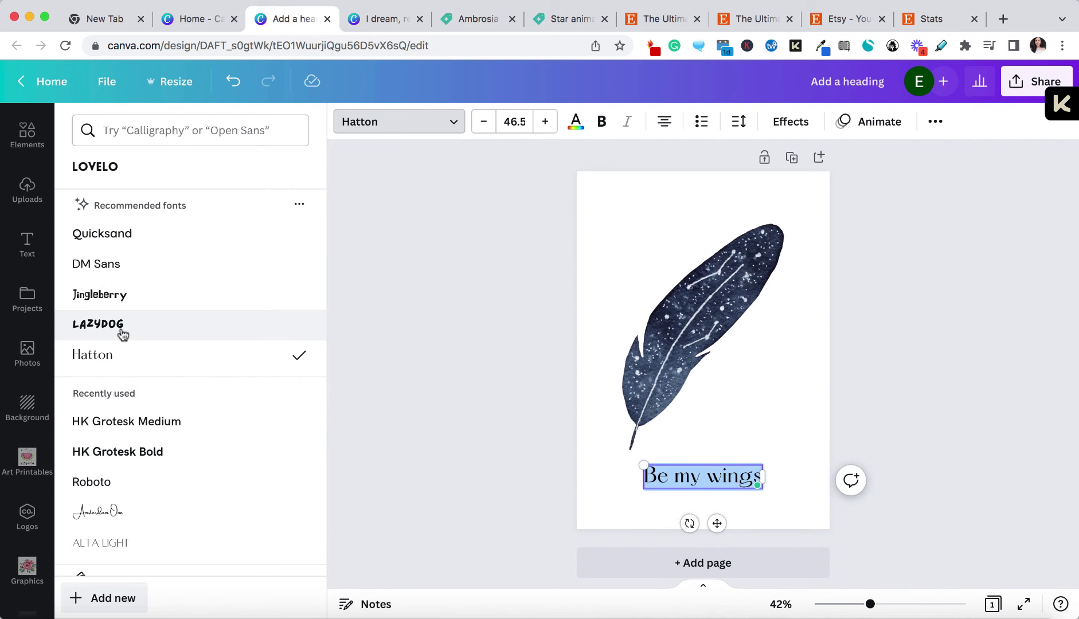
{"action": "left_click", "coordinate": [123, 335]}
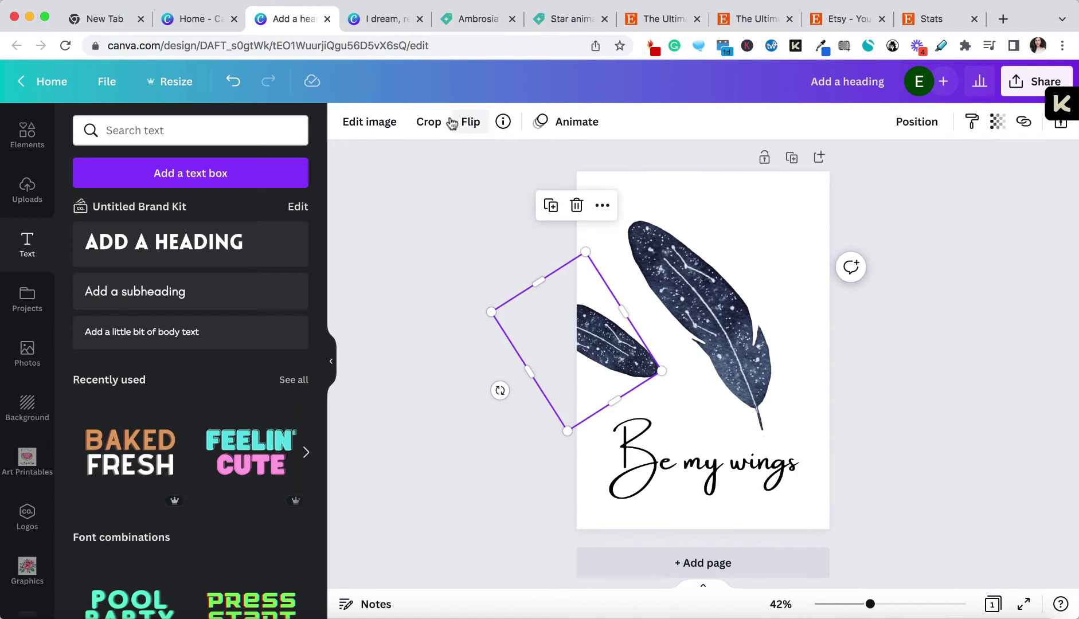
Step: Place a rotated copy of the small feather at the page's upper right edge and change the quote to "Let your dreams fly"
{"action": "left_click_drag", "start_coordinate": [498, 389], "coordinate": [845, 256]}
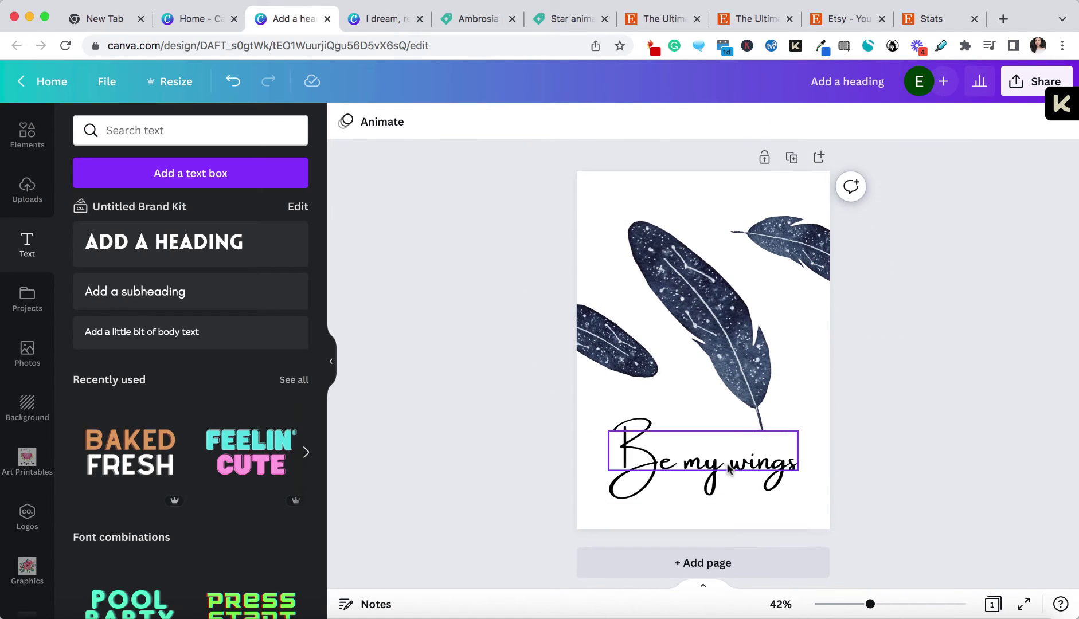
{"action": "key", "text": "BackSpace"}
{"action": "type", "text": "Let your dreams fly"}
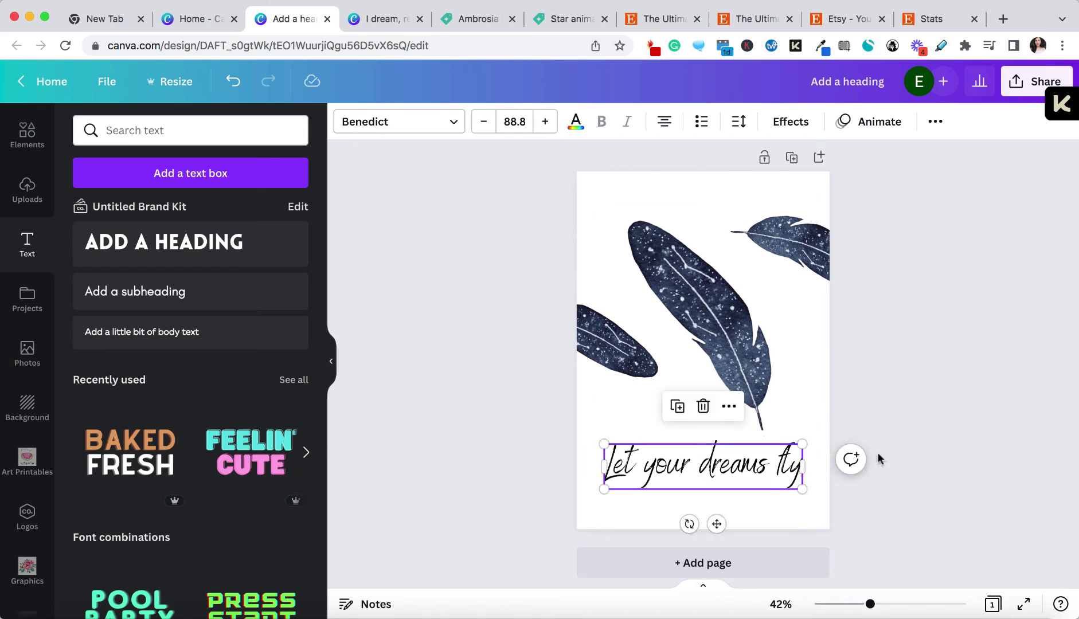
{"action": "left_click", "coordinate": [874, 469]}
Step: Add two more small feather copies, one at the page's upper left corner and one rotated tip-down at the right edge above the quote
{"action": "key", "text": "ctrl+v"}
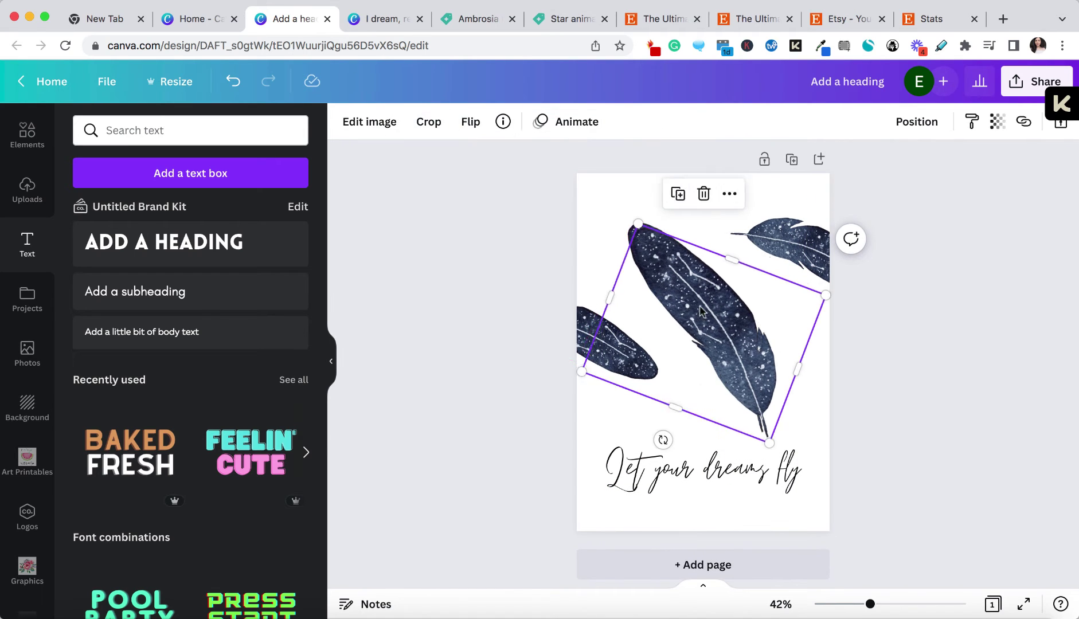
{"action": "left_click_drag", "start_coordinate": [814, 361], "coordinate": [627, 204]}
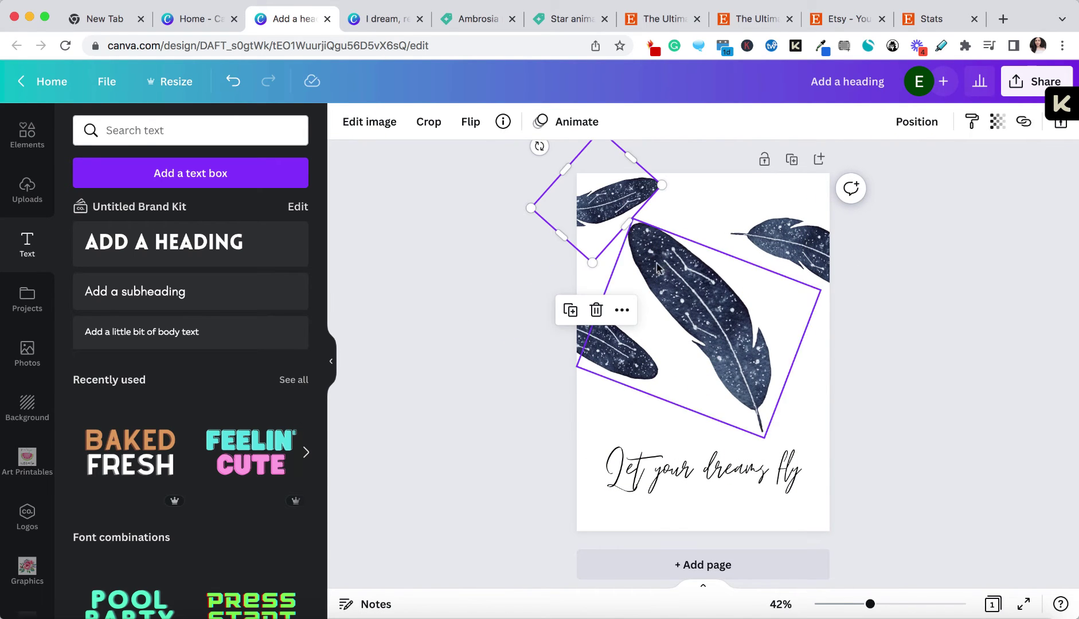
{"action": "left_click", "coordinate": [560, 312]}
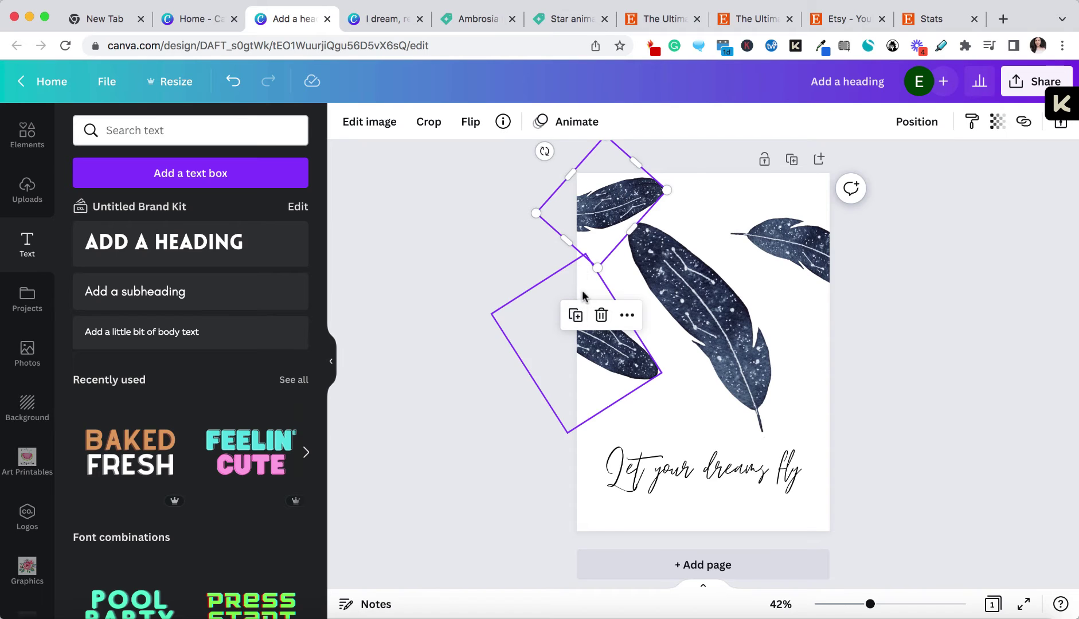
{"action": "left_click_drag", "start_coordinate": [604, 215], "coordinate": [801, 387]}
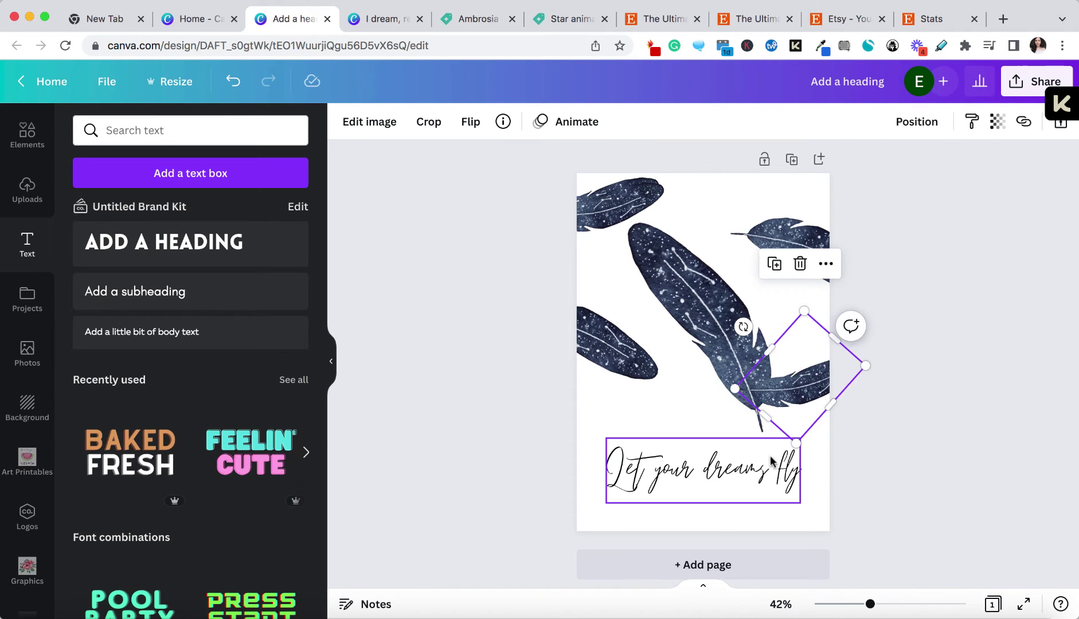
{"action": "left_click_drag", "start_coordinate": [743, 327], "coordinate": [829, 344]}
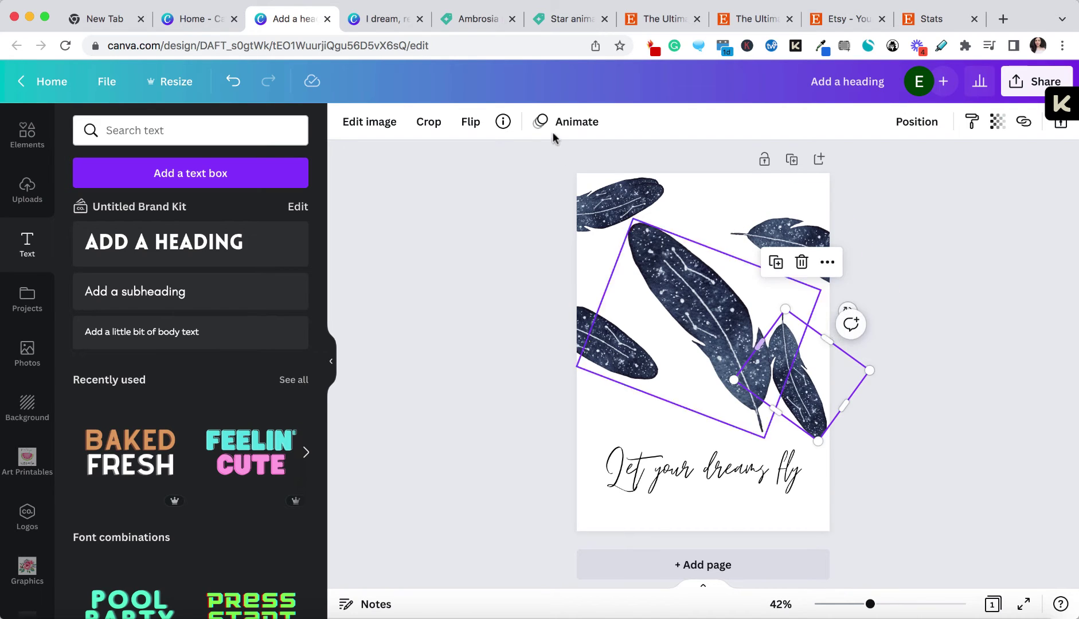
Step: Shift the large central feather slightly left and down so it sits just above the quote
{"action": "left_click_drag", "start_coordinate": [703, 352], "coordinate": [690, 346]}
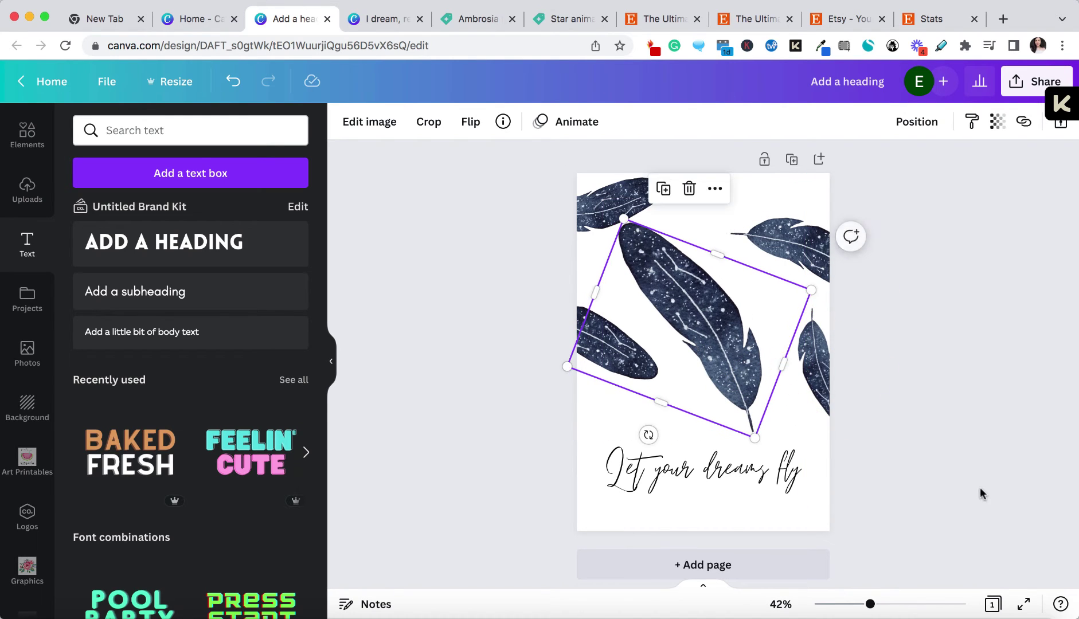
{"action": "left_click", "coordinate": [981, 493]}
{"action": "scroll", "coordinate": [892, 459], "scroll_direction": "down", "scroll_amount": 1}
{"action": "scroll", "coordinate": [893, 458], "scroll_direction": "up", "scroll_amount": 2}
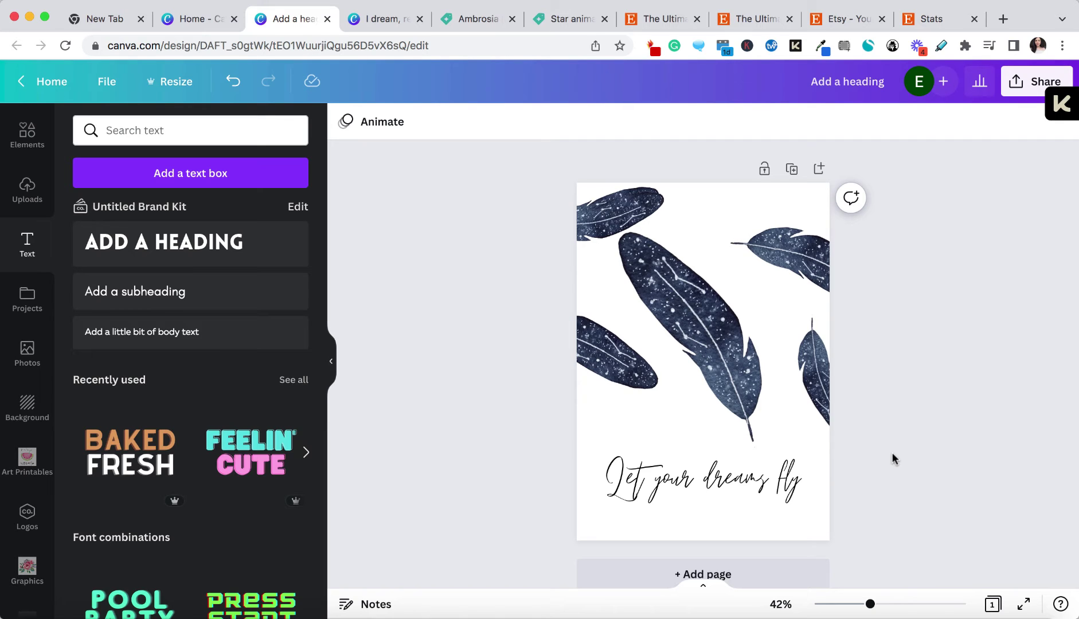
{"action": "left_click_drag", "start_coordinate": [717, 358], "coordinate": [714, 366]}
{"action": "left_click", "coordinate": [929, 423]}
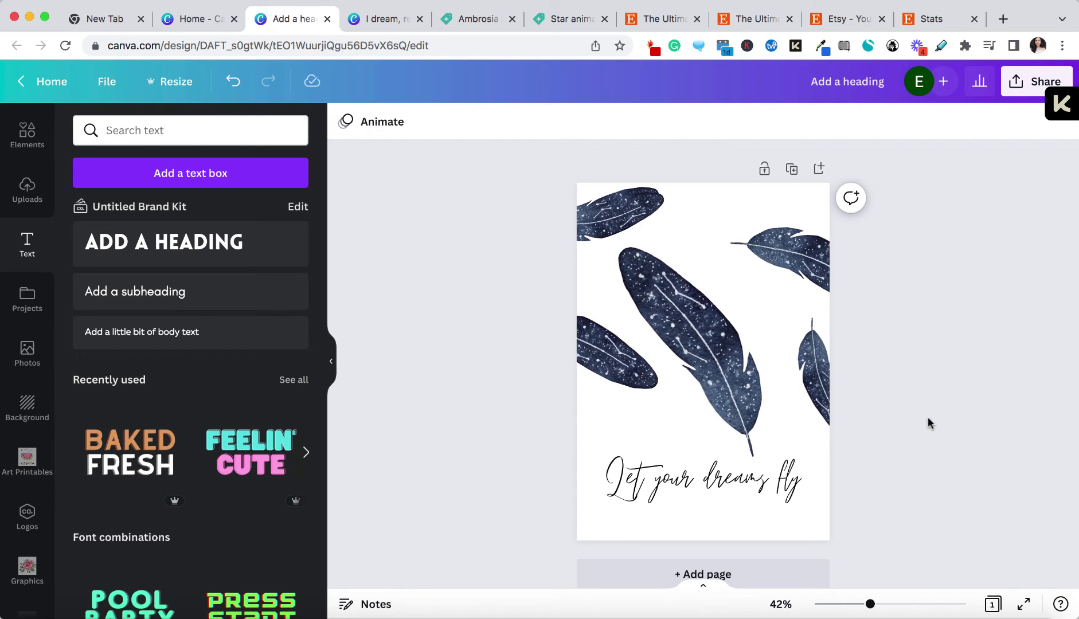
Step: Add a blank second page to the design and return to page 1
{"action": "scroll", "coordinate": [949, 377], "scroll_direction": "down", "scroll_amount": 1}
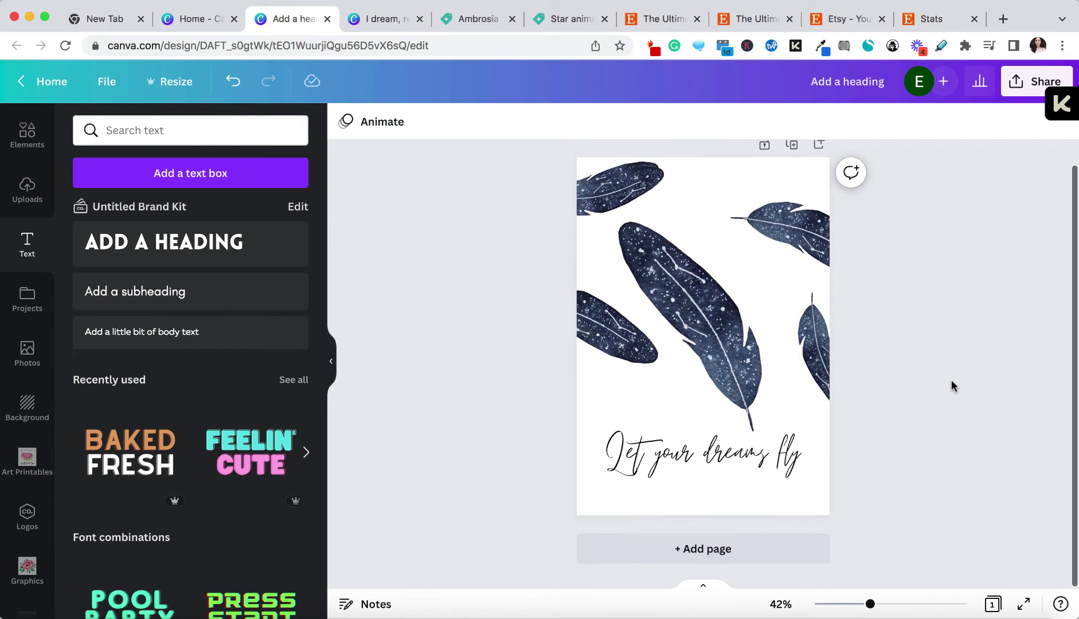
{"action": "left_click", "coordinate": [736, 559]}
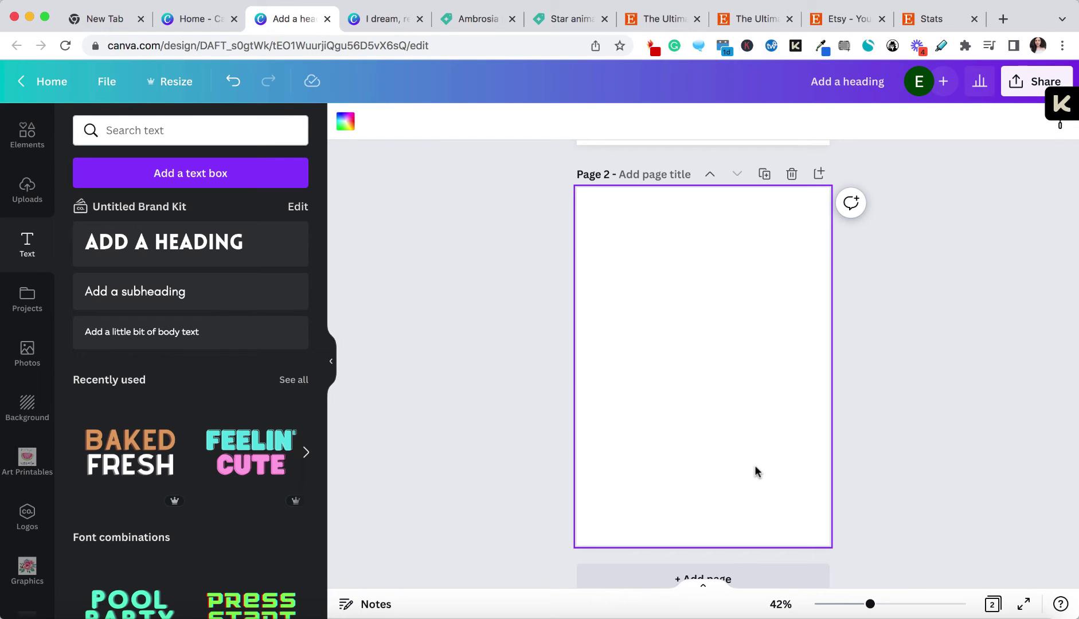
{"action": "scroll", "coordinate": [753, 486], "scroll_direction": "up", "scroll_amount": 3}
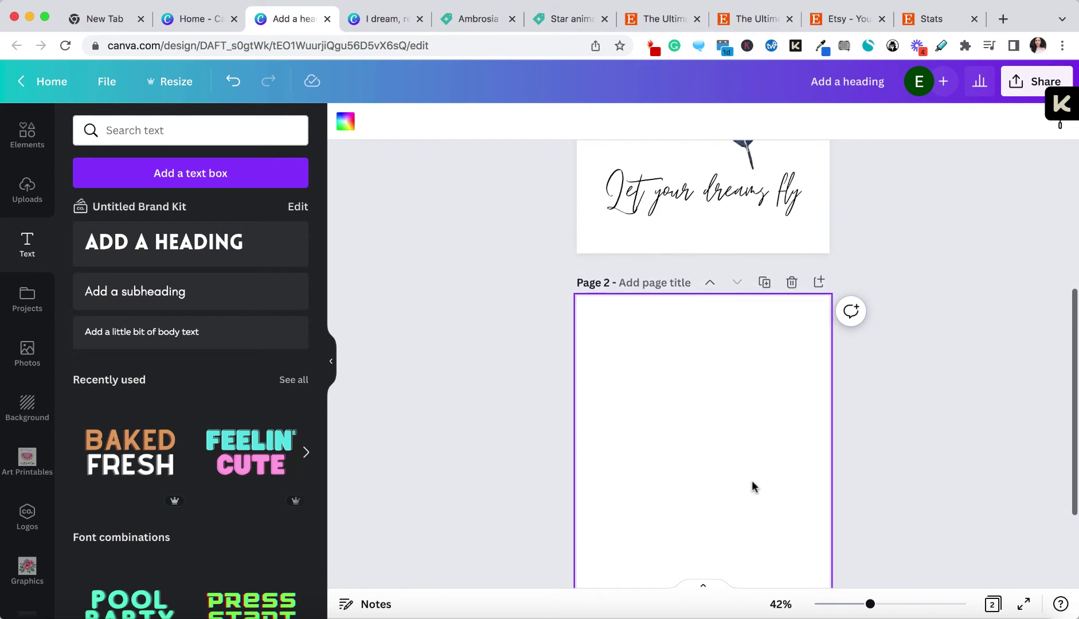
{"action": "scroll", "coordinate": [753, 486], "scroll_direction": "up", "scroll_amount": 5}
{"action": "scroll", "coordinate": [752, 487], "scroll_direction": "up", "scroll_amount": 3}
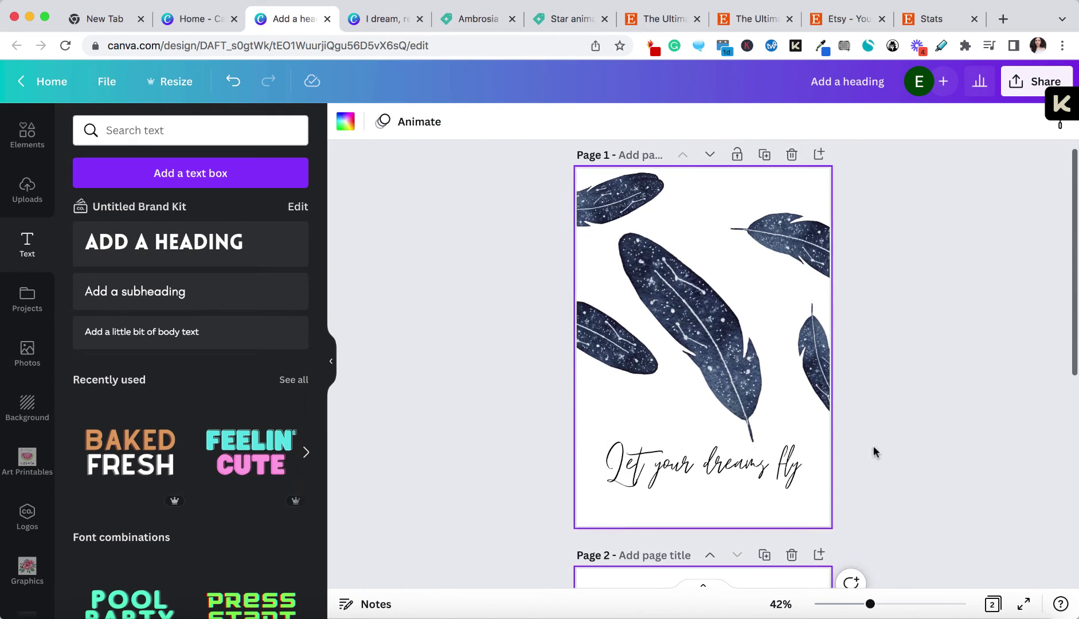
{"action": "scroll", "coordinate": [895, 460], "scroll_direction": "down", "scroll_amount": 1}
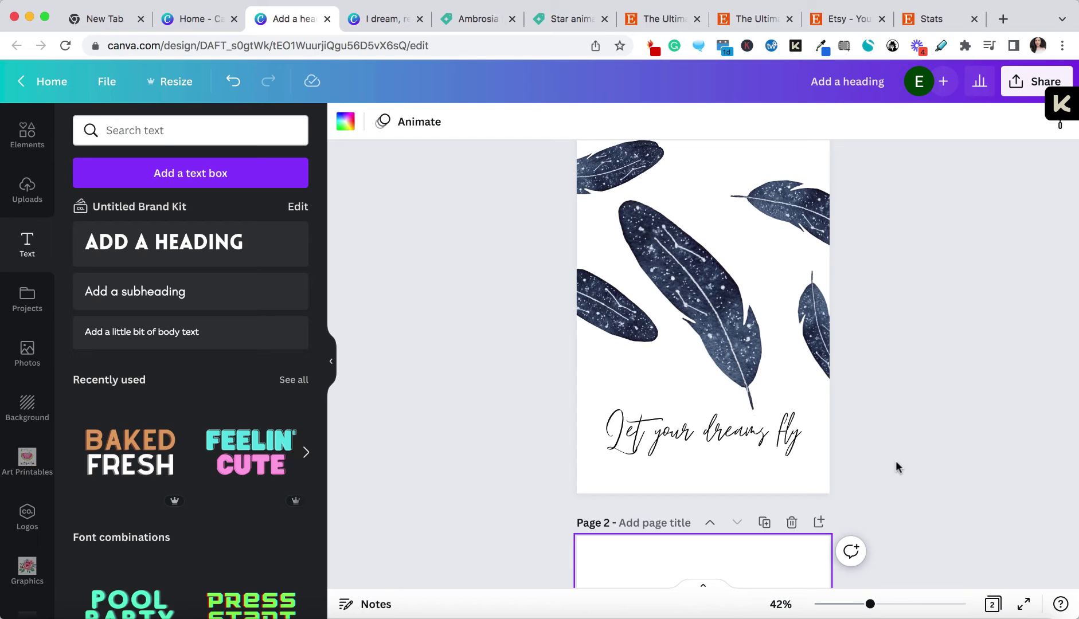
{"action": "scroll", "coordinate": [895, 461], "scroll_direction": "up", "scroll_amount": 1}
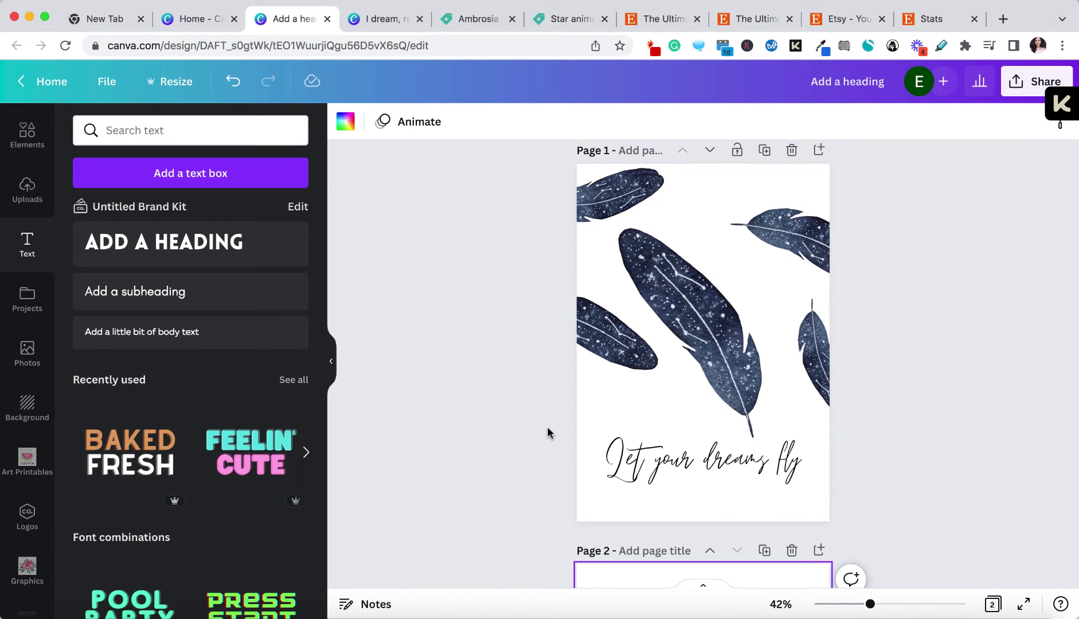
{"action": "scroll", "coordinate": [547, 428], "scroll_direction": "up", "scroll_amount": 1}
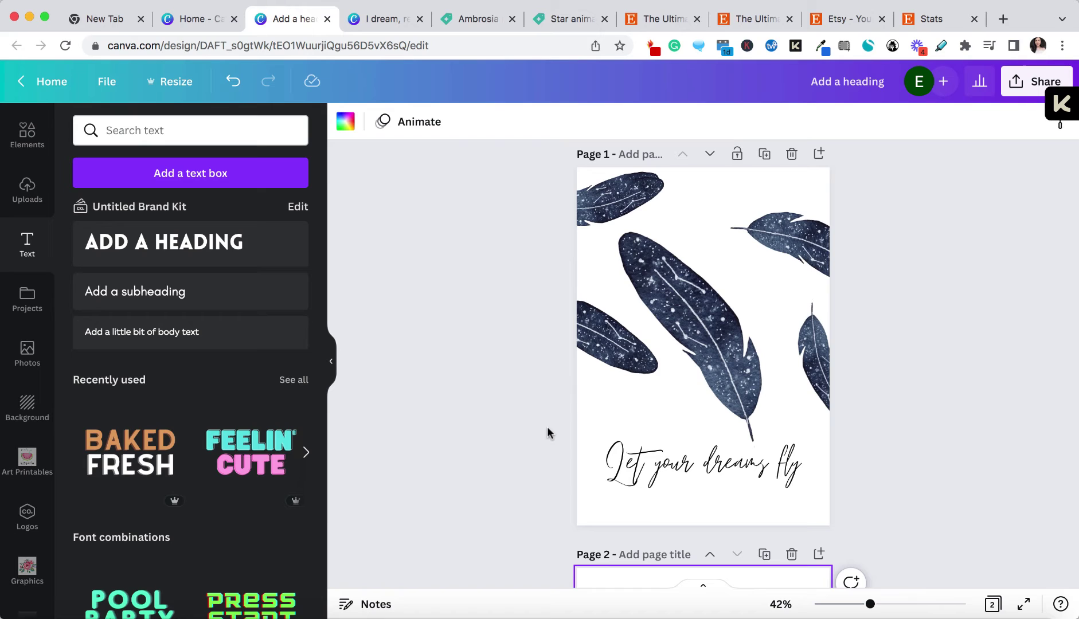
{"action": "scroll", "coordinate": [548, 428], "scroll_direction": "down", "scroll_amount": 1}
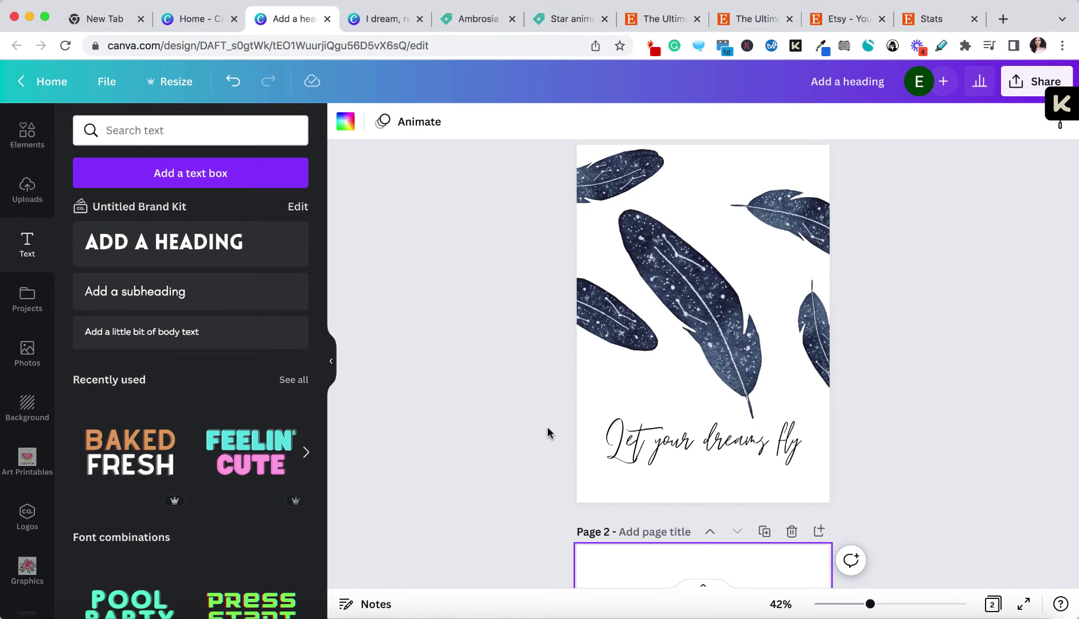
{"action": "scroll", "coordinate": [547, 426], "scroll_direction": "up", "scroll_amount": 1}
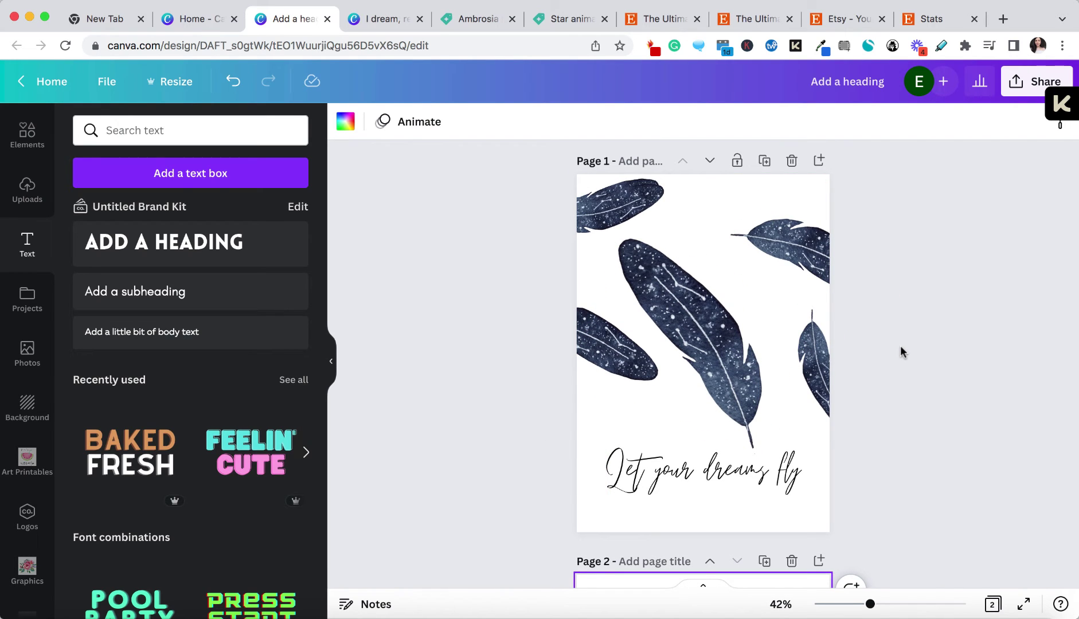
Step: Open the Art Printables folder, switch to the "I dream, read and (A4 Document)" design and examine its first five wall art pages
{"action": "left_click", "coordinate": [27, 459]}
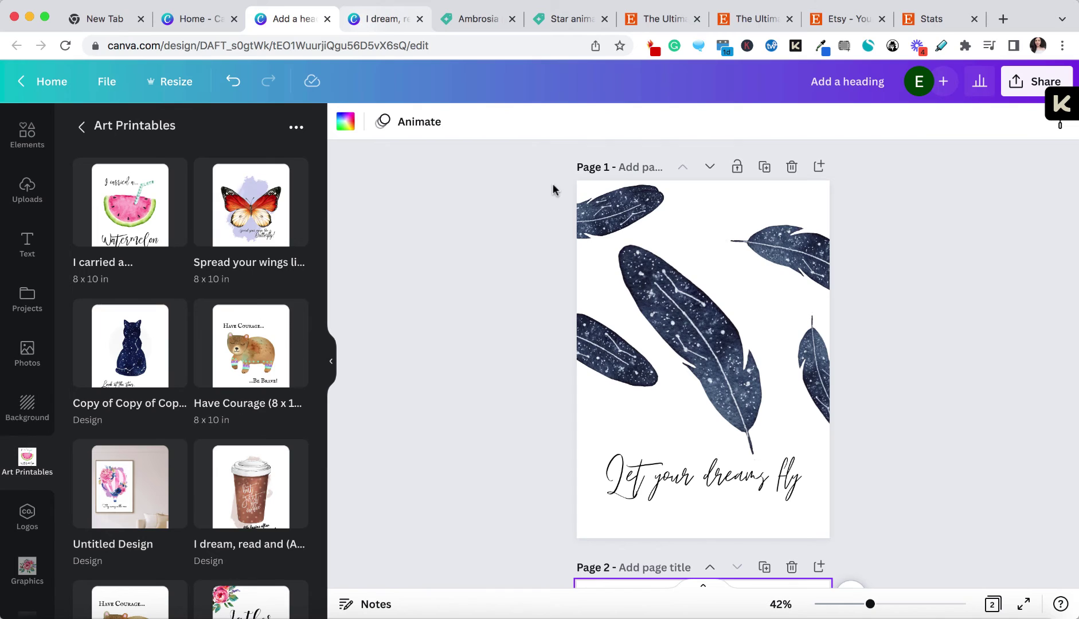
{"action": "left_click", "coordinate": [361, 23]}
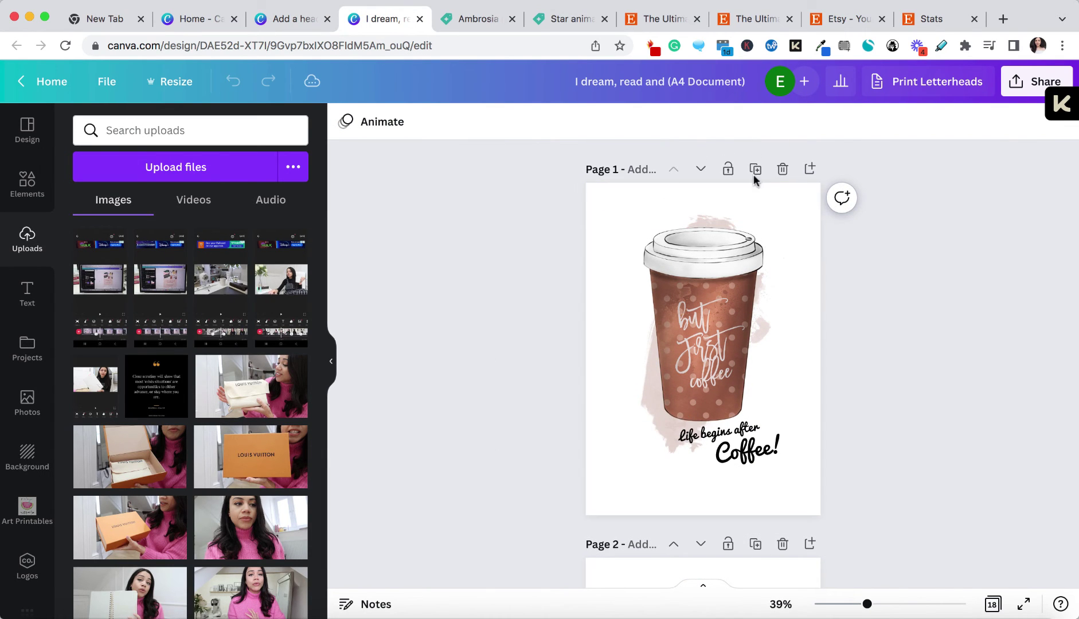
{"action": "scroll", "coordinate": [874, 367], "scroll_direction": "down", "scroll_amount": 3}
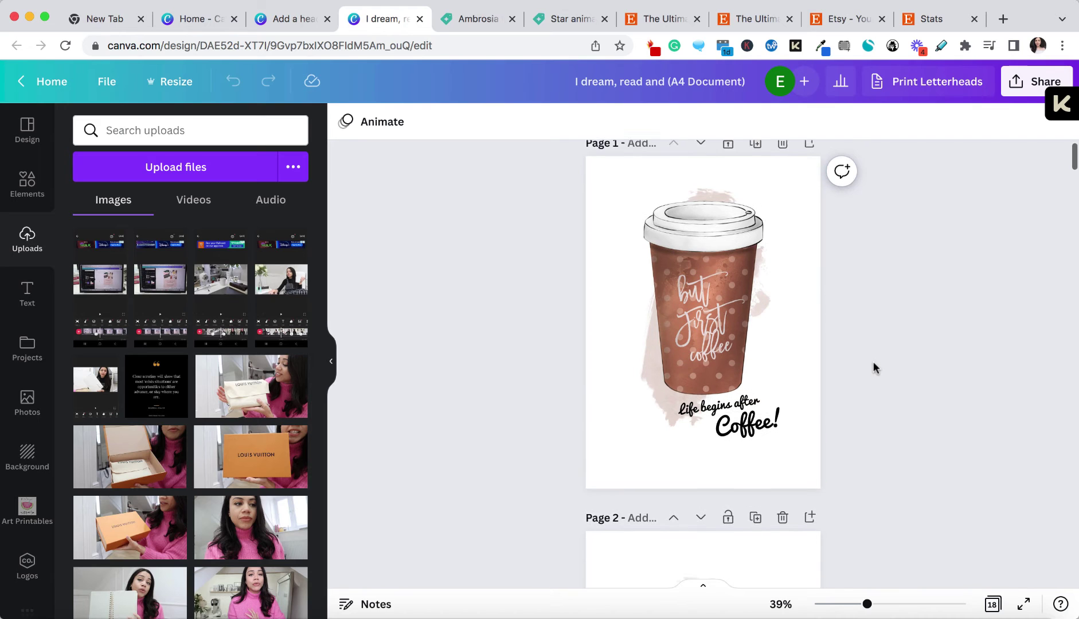
{"action": "scroll", "coordinate": [873, 360], "scroll_direction": "down", "scroll_amount": 9}
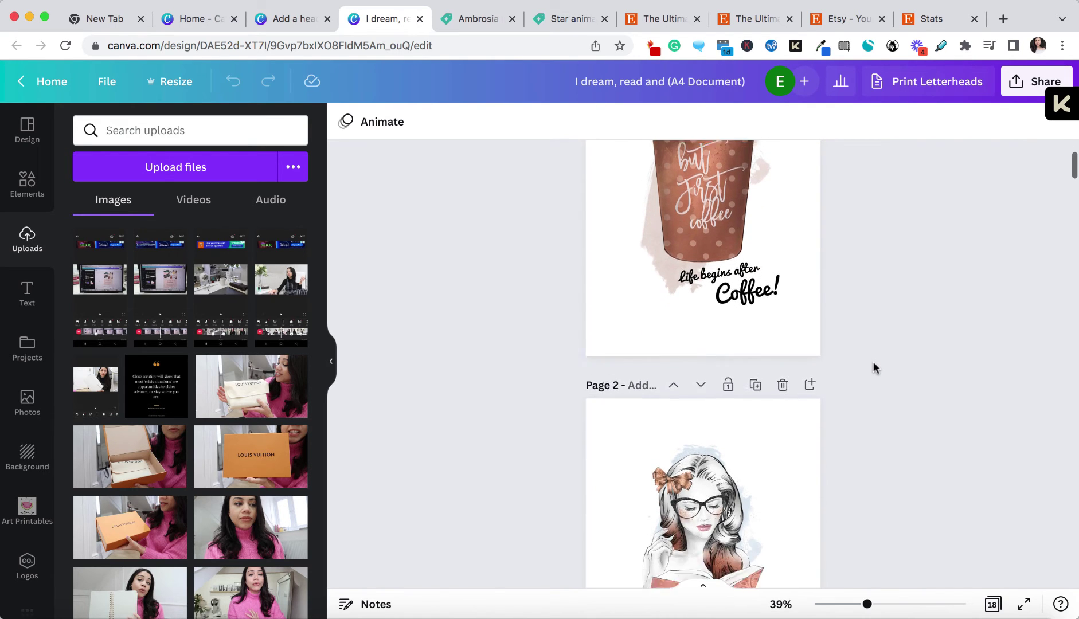
{"action": "scroll", "coordinate": [940, 465], "scroll_direction": "down", "scroll_amount": 9}
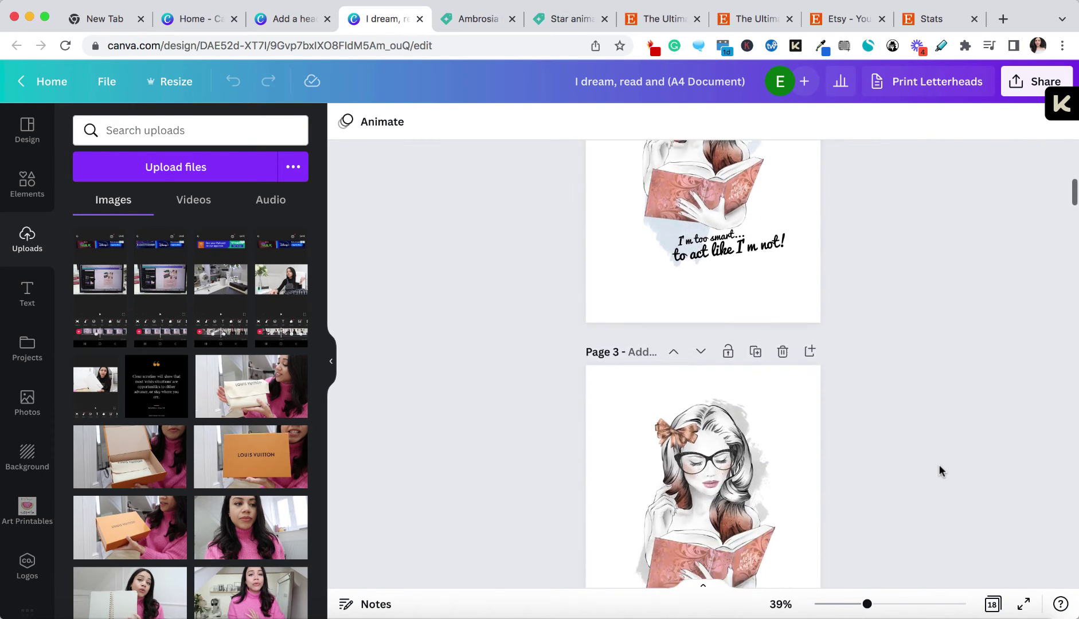
{"action": "scroll", "coordinate": [940, 465], "scroll_direction": "down", "scroll_amount": 9}
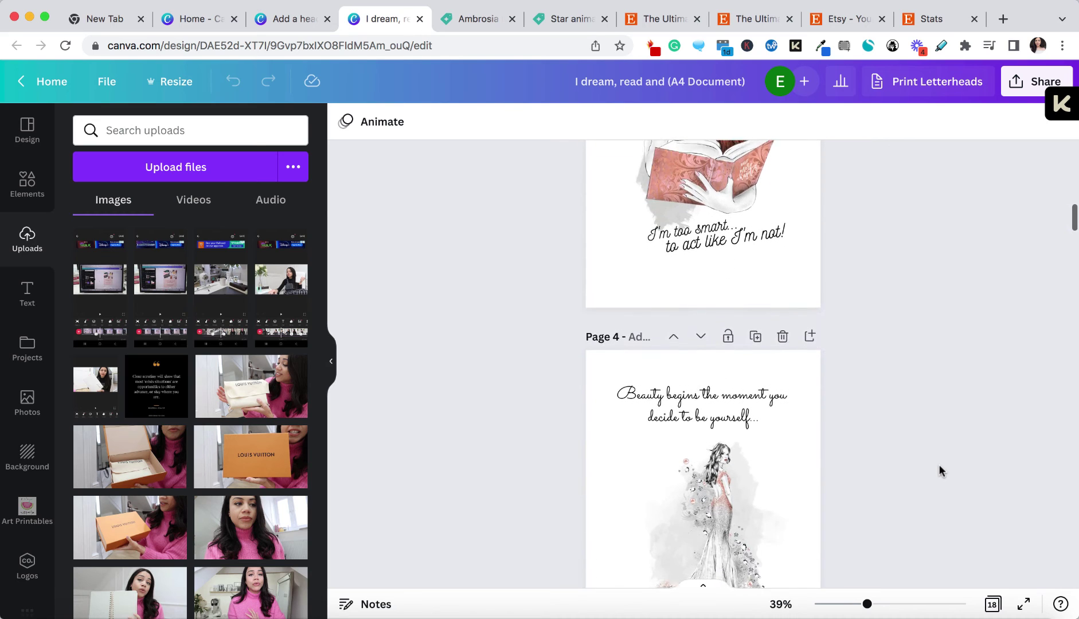
{"action": "scroll", "coordinate": [939, 466], "scroll_direction": "down", "scroll_amount": 4}
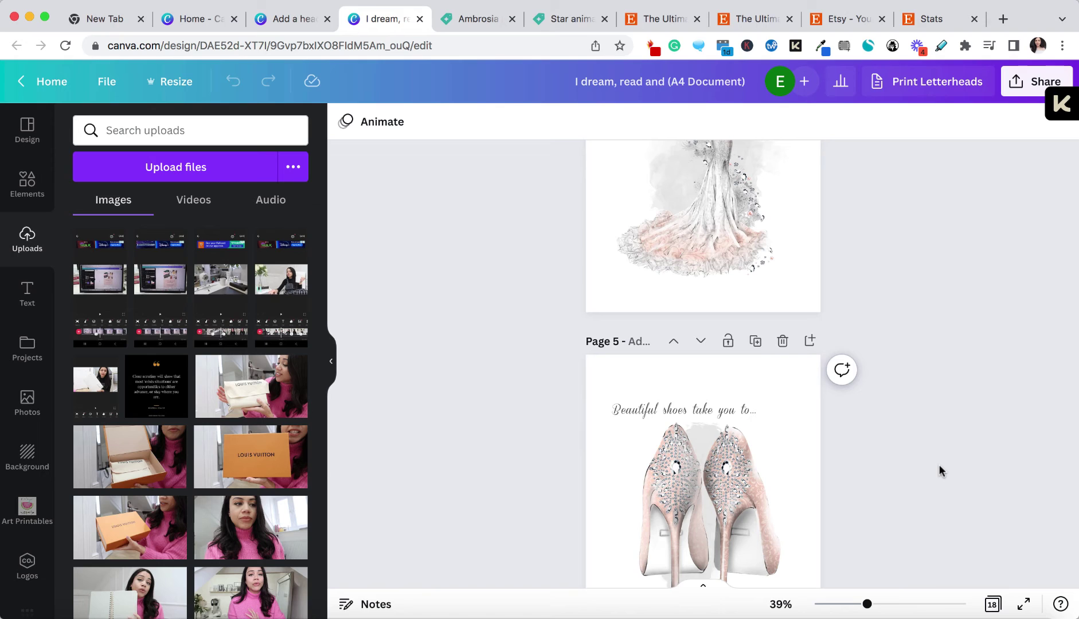
{"action": "scroll", "coordinate": [939, 465], "scroll_direction": "down", "scroll_amount": 2}
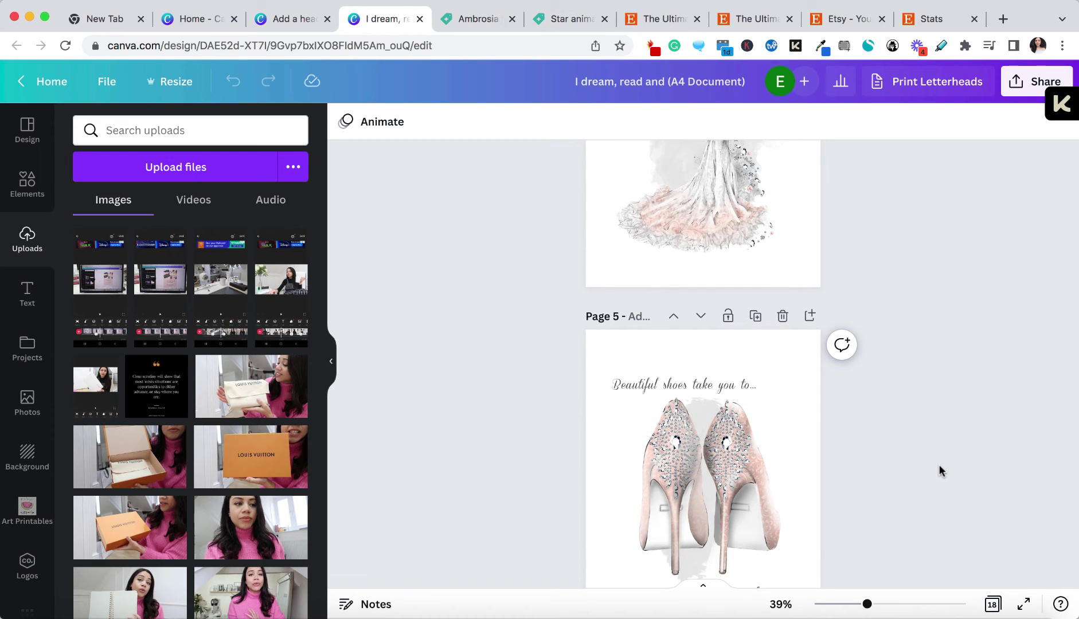
Step: Return to page 1 of the example design and switch back to the "Let your dreams fly" feather design
{"action": "scroll", "coordinate": [939, 465], "scroll_direction": "up", "scroll_amount": 20}
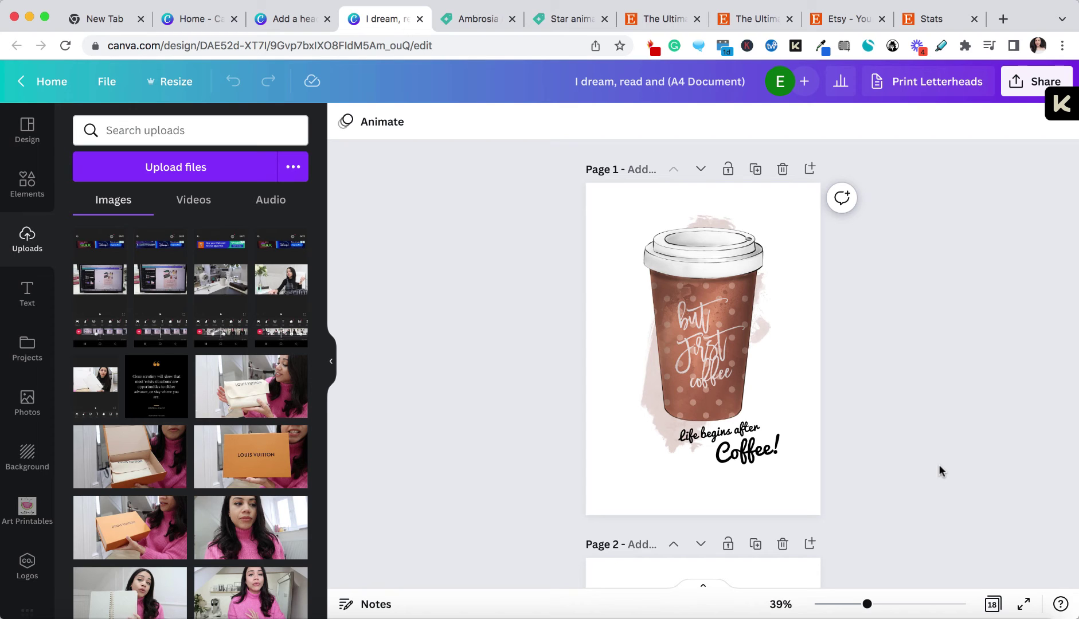
{"action": "left_click", "coordinate": [280, 21]}
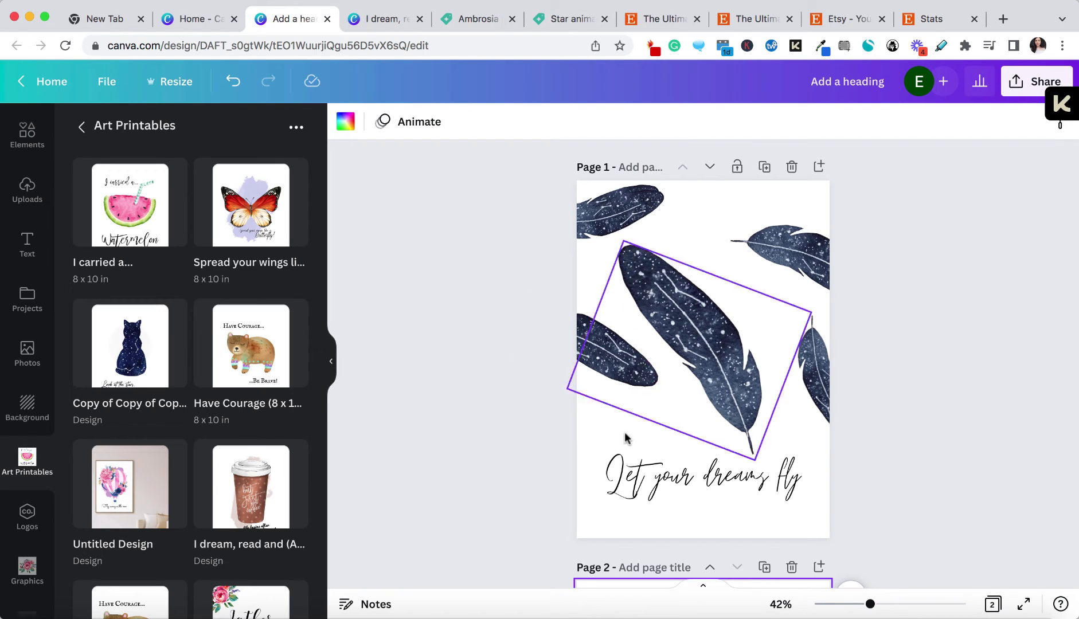
{"action": "scroll", "coordinate": [622, 441], "scroll_direction": "down", "scroll_amount": 3}
{"action": "scroll", "coordinate": [623, 442], "scroll_direction": "up", "scroll_amount": 3}
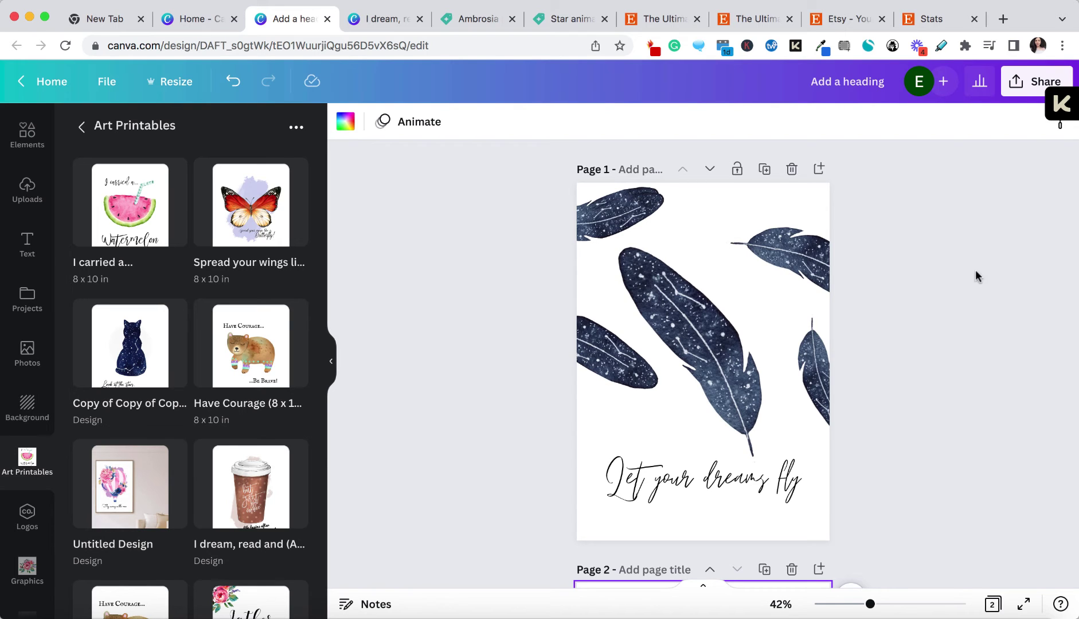
Step: Set the design's download file type to PDF Print and enable Flatten PDF
{"action": "left_click", "coordinate": [1026, 85]}
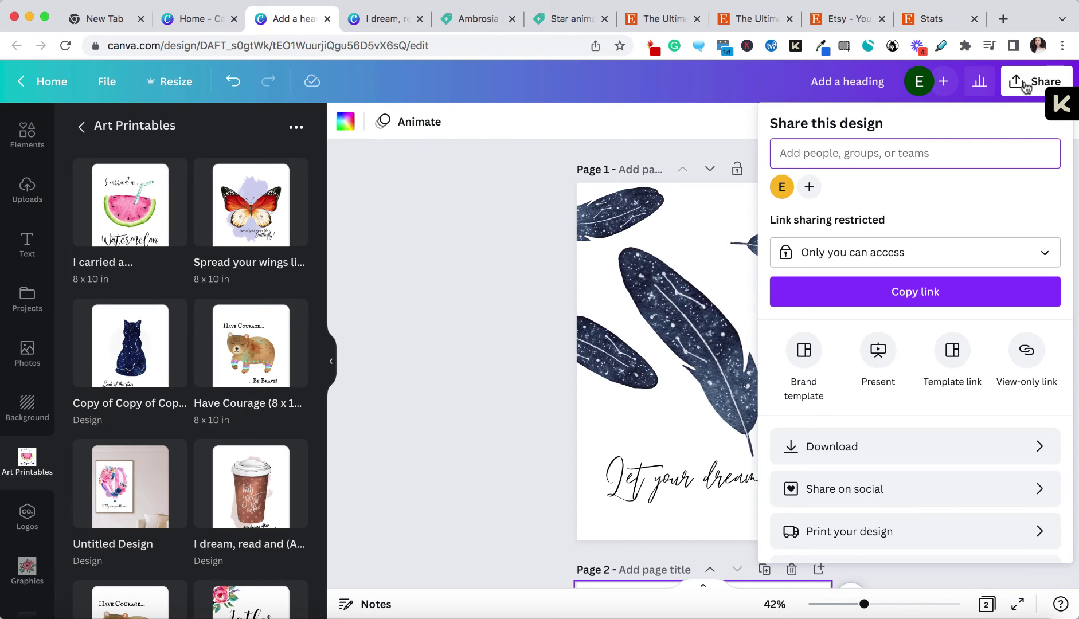
{"action": "left_click", "coordinate": [888, 446]}
{"action": "left_click", "coordinate": [984, 199]}
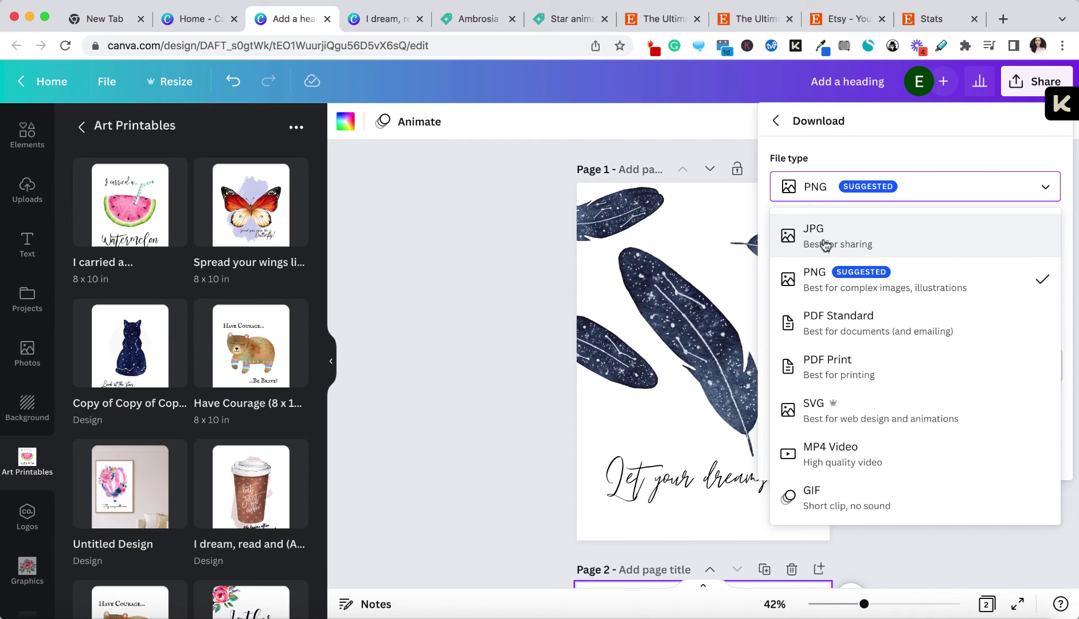
{"action": "left_click", "coordinate": [840, 369]}
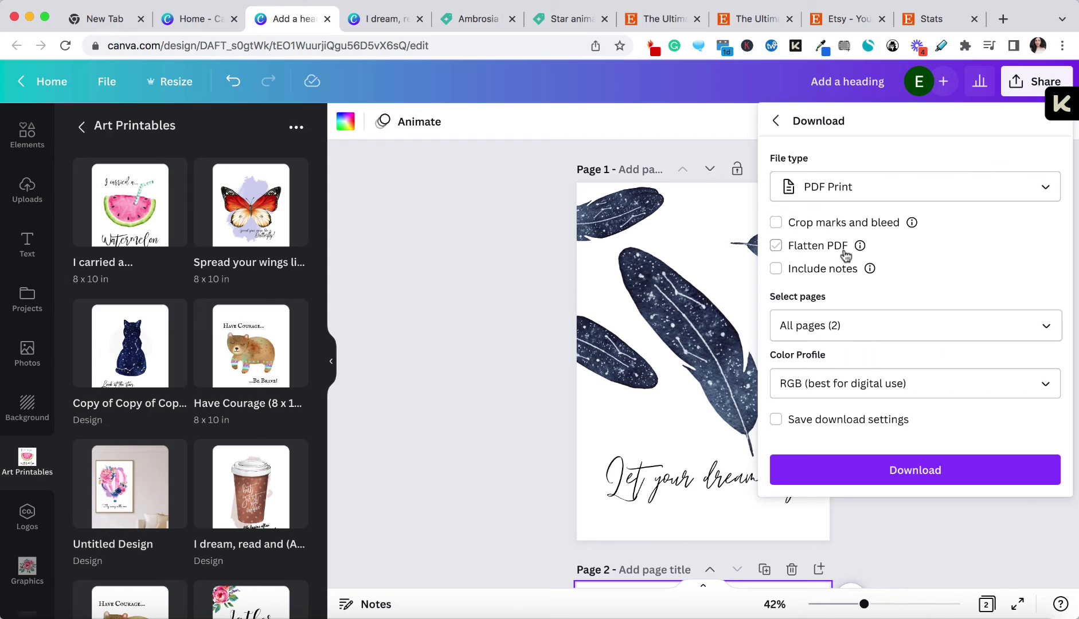
{"action": "mouse_move", "coordinate": [860, 247]}
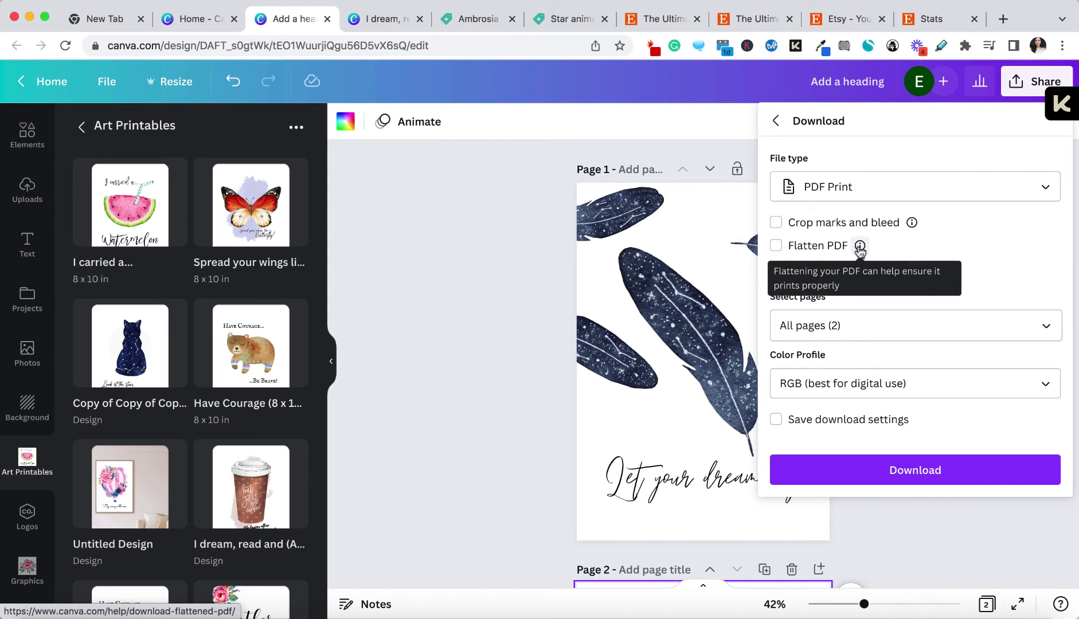
{"action": "left_click", "coordinate": [776, 246]}
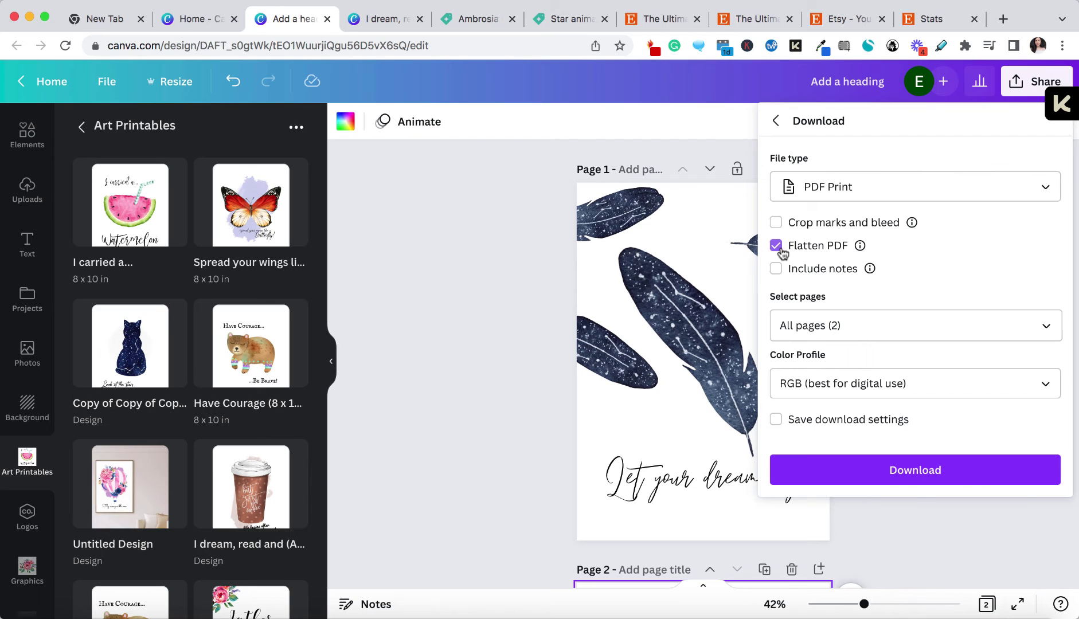
Step: Limit the download to page 1, leaving out page 2
{"action": "left_click", "coordinate": [977, 318]}
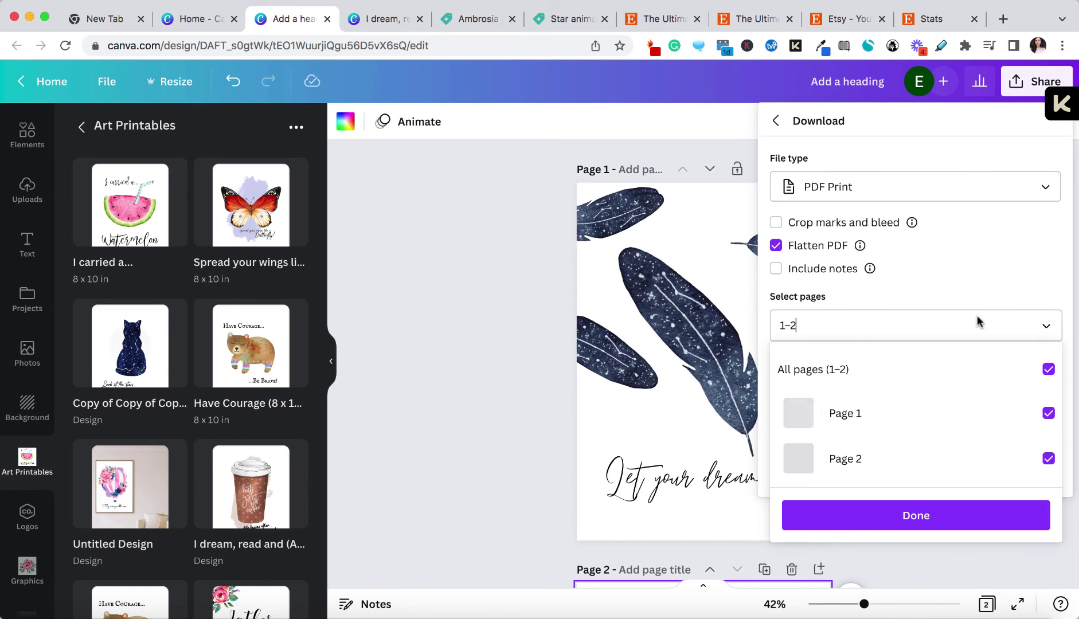
{"action": "left_click", "coordinate": [1048, 369]}
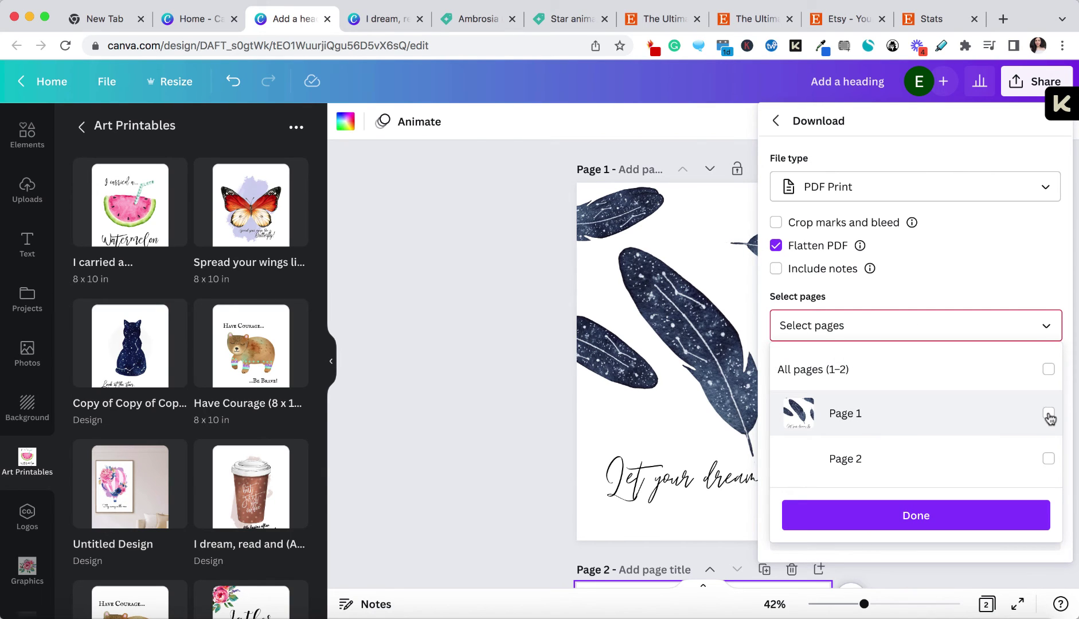
{"action": "left_click", "coordinate": [1049, 413]}
{"action": "left_click", "coordinate": [1049, 413]}
{"action": "left_click", "coordinate": [1049, 414]}
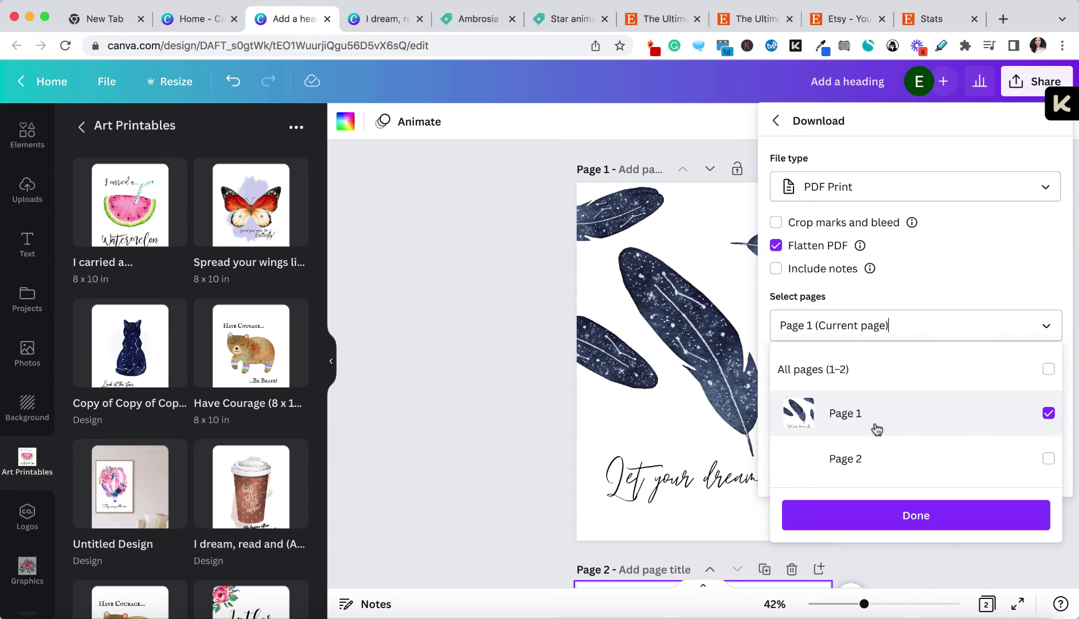
{"action": "left_click", "coordinate": [915, 514]}
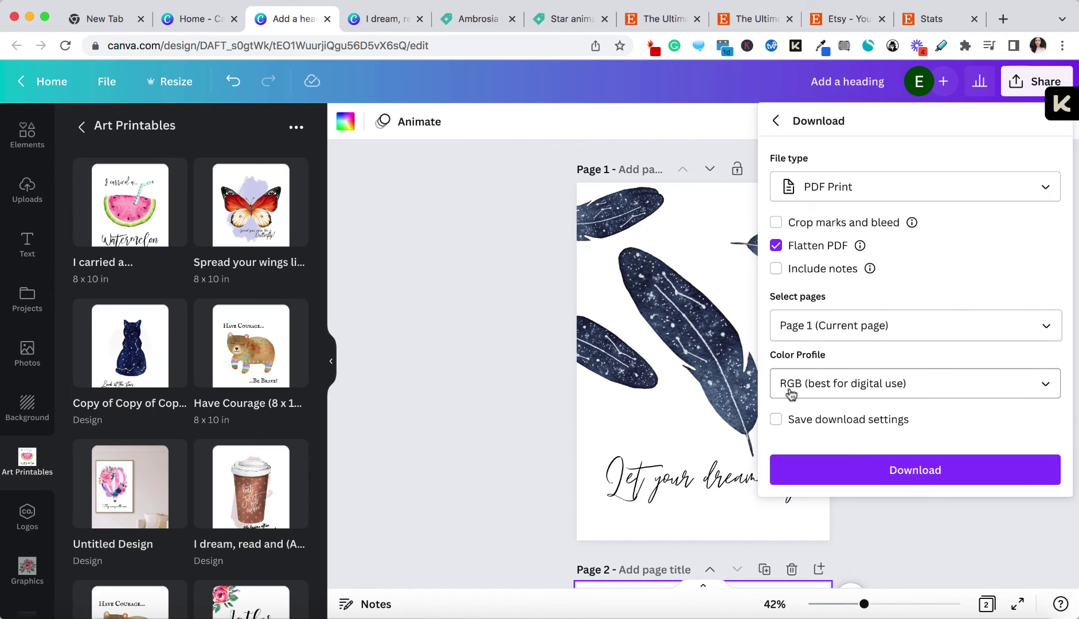
Step: Set the color profile to CMYK (best for professional printing) and download the PDF
{"action": "left_click", "coordinate": [913, 389]}
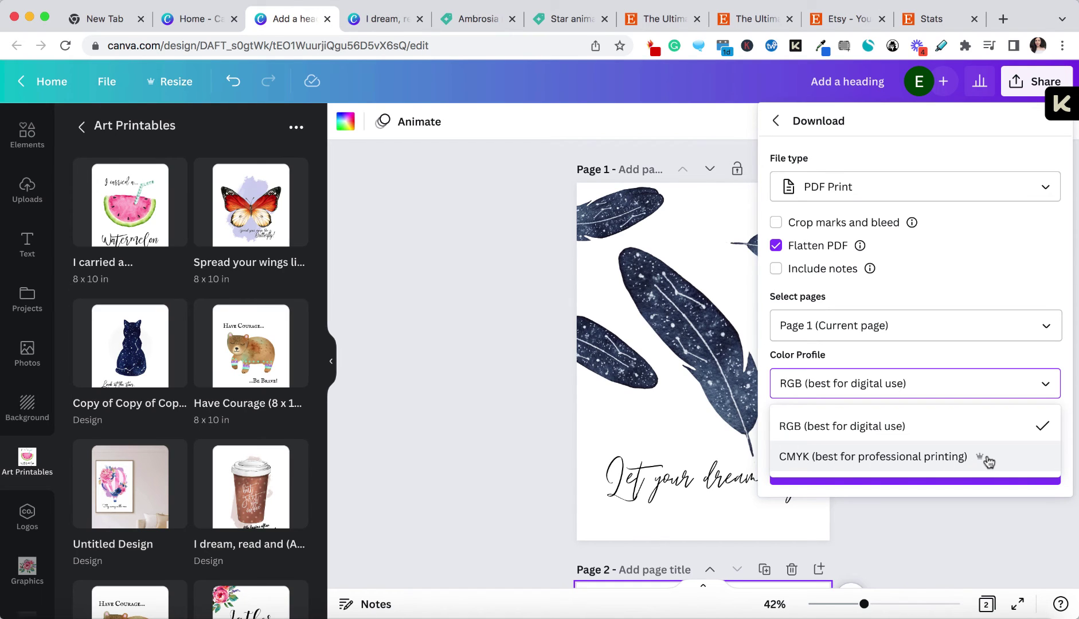
{"action": "left_click", "coordinate": [832, 458]}
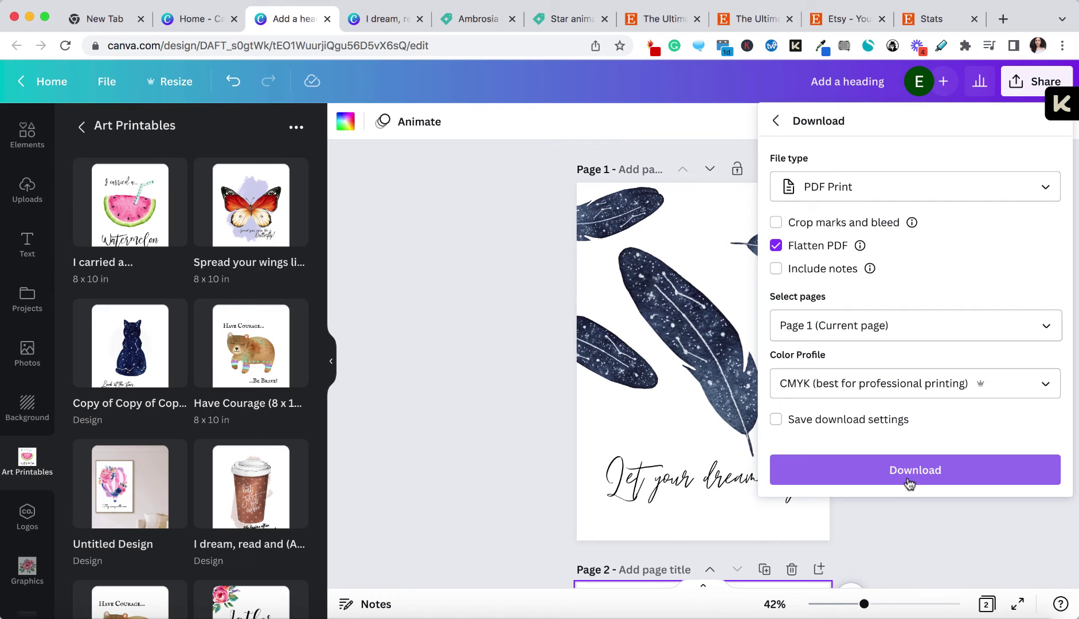
{"action": "left_click", "coordinate": [910, 483]}
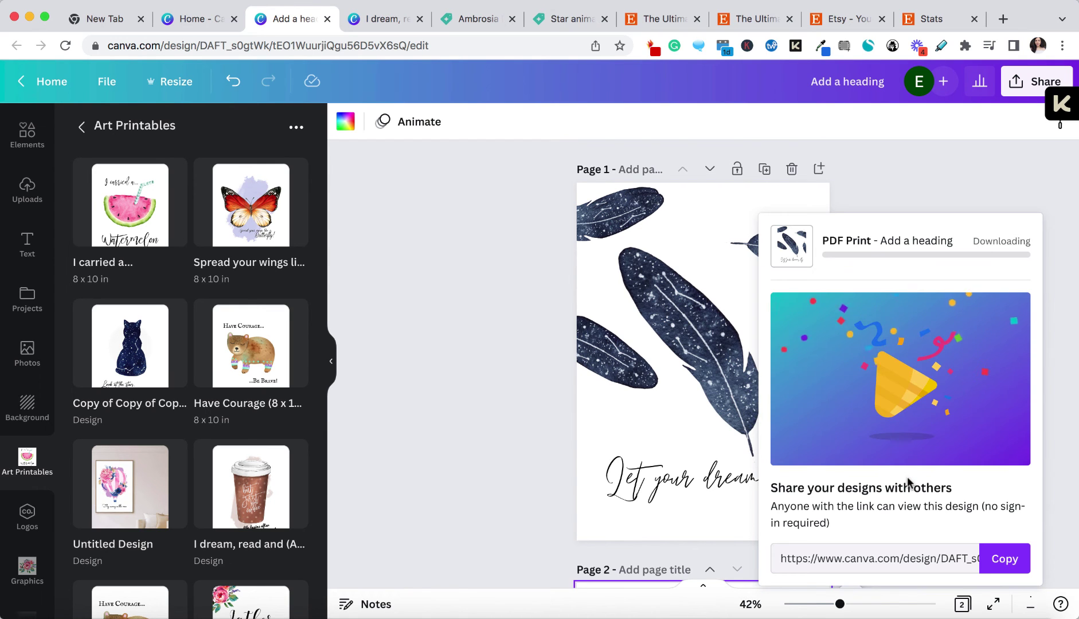
{"action": "left_click", "coordinate": [411, 381]}
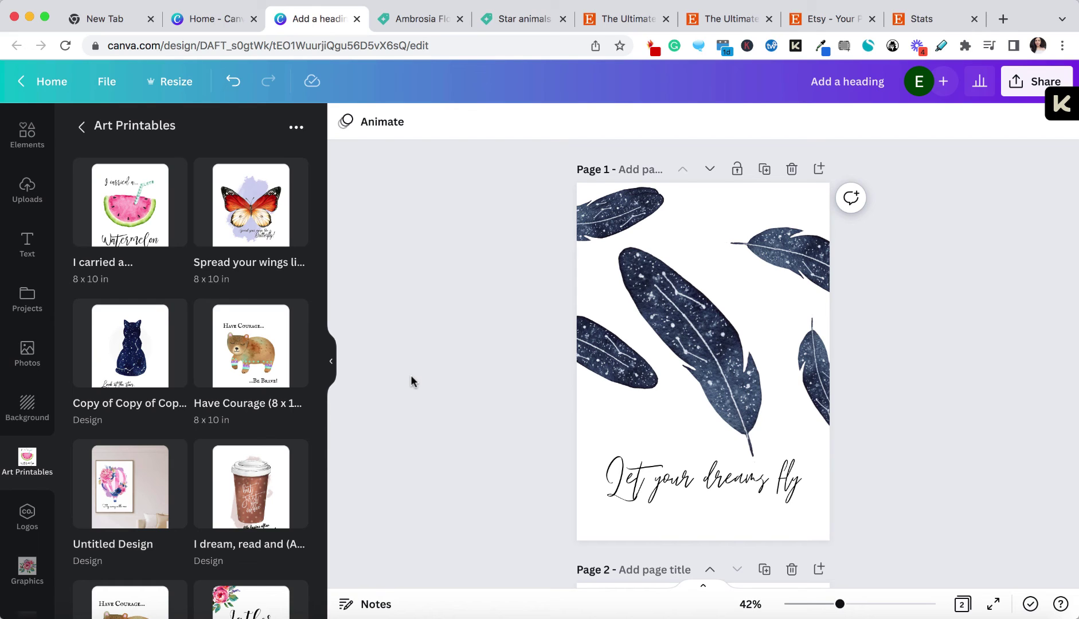
Step: Create a resized 8 × 10 in copy of the feather design and compare it with the A4 original
{"action": "left_click", "coordinate": [170, 87]}
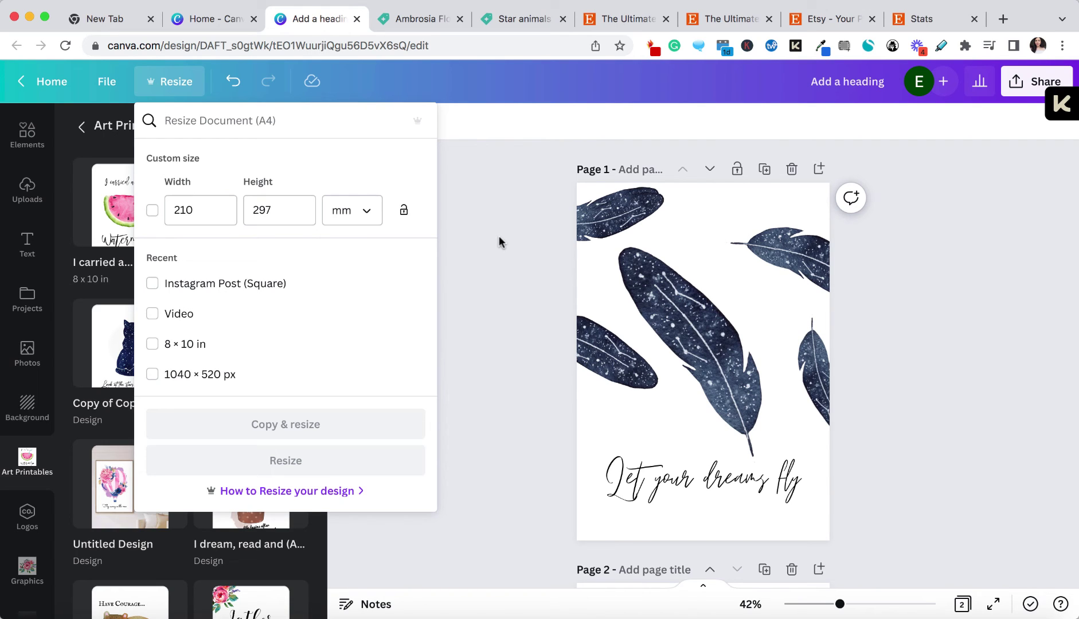
{"action": "left_click", "coordinate": [153, 345]}
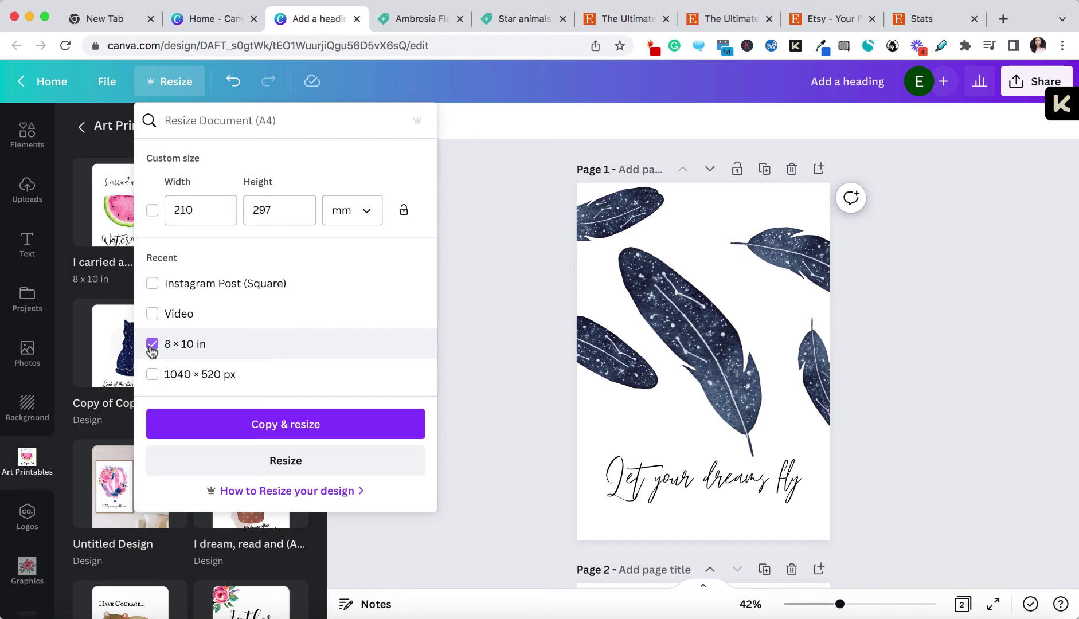
{"action": "left_click", "coordinate": [281, 424]}
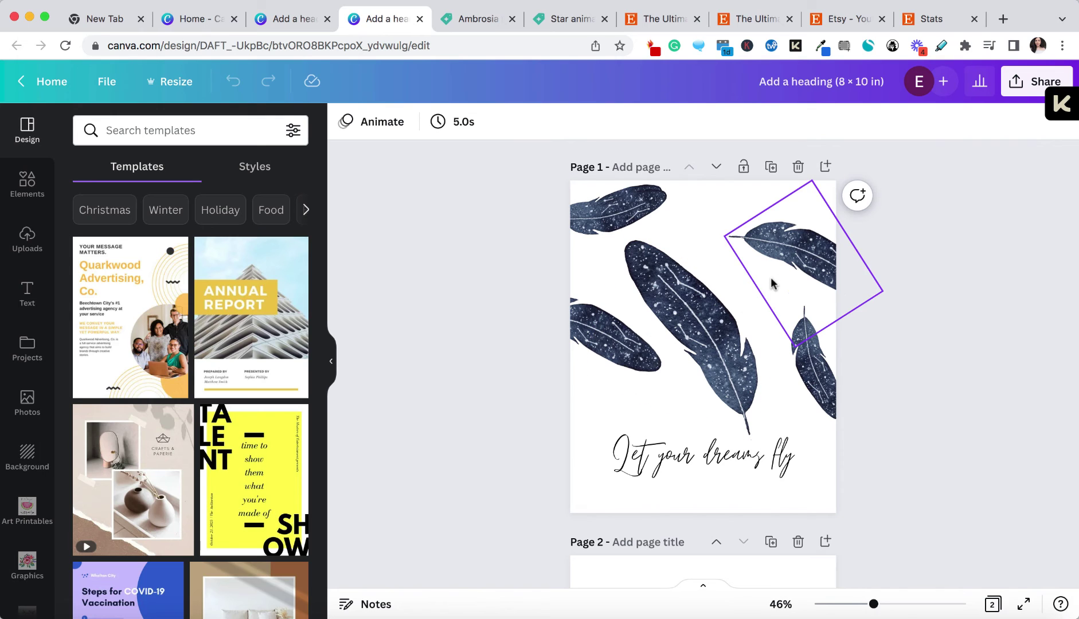
{"action": "left_click", "coordinate": [278, 22]}
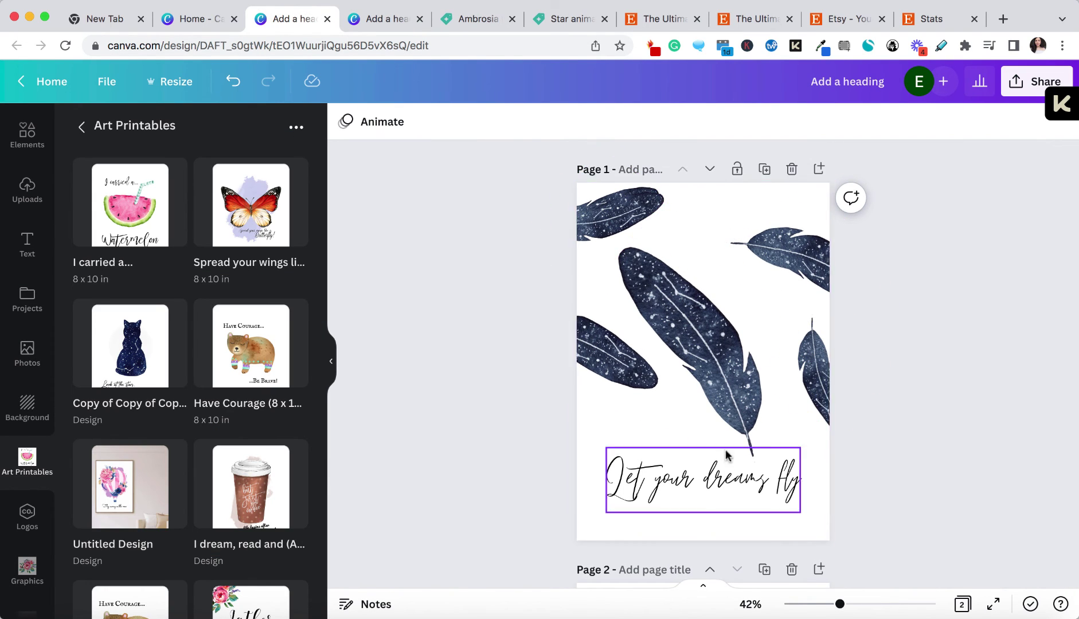
{"action": "left_click", "coordinate": [367, 21]}
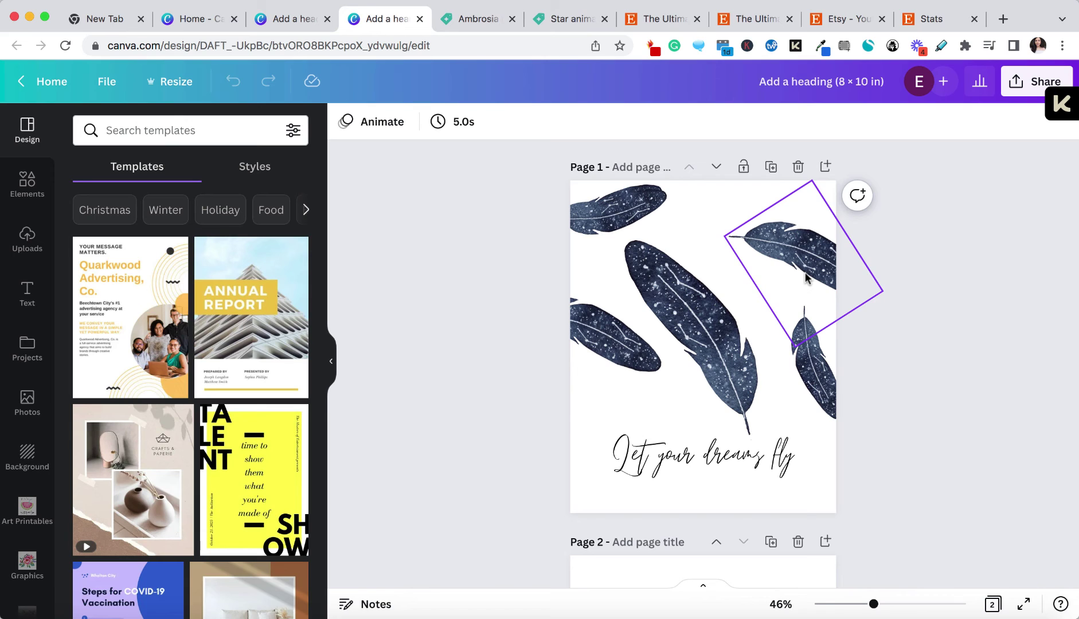
Step: In the 8 × 10 in copy, slightly enlarge the feather at the page's lower right edge and nudge the large central feather
{"action": "left_click", "coordinate": [819, 353]}
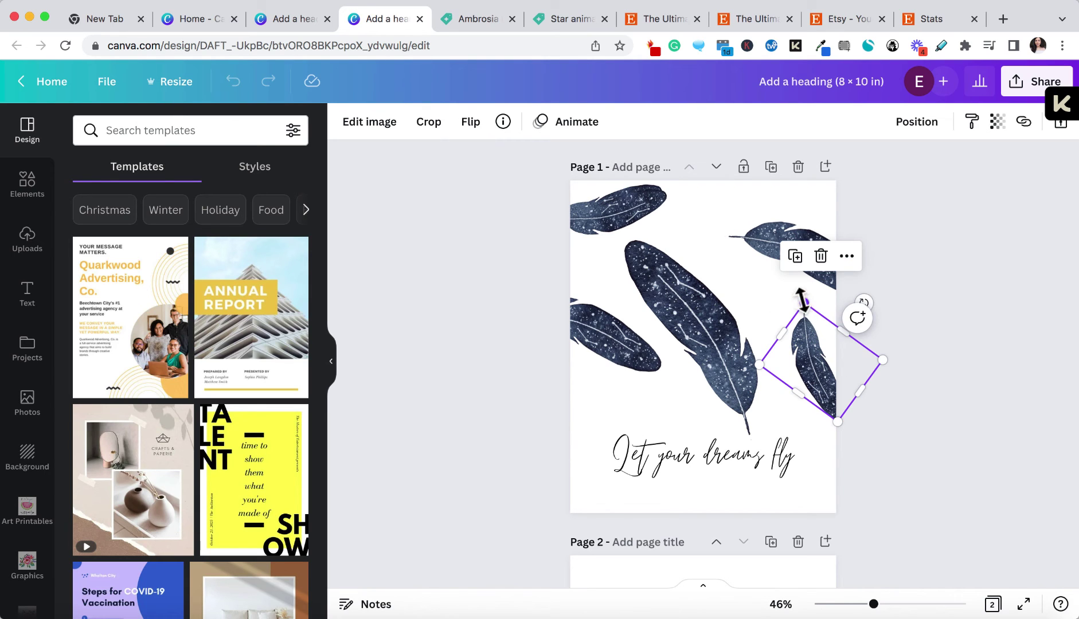
{"action": "left_click_drag", "start_coordinate": [802, 298], "coordinate": [796, 292]}
{"action": "left_click", "coordinate": [896, 424]}
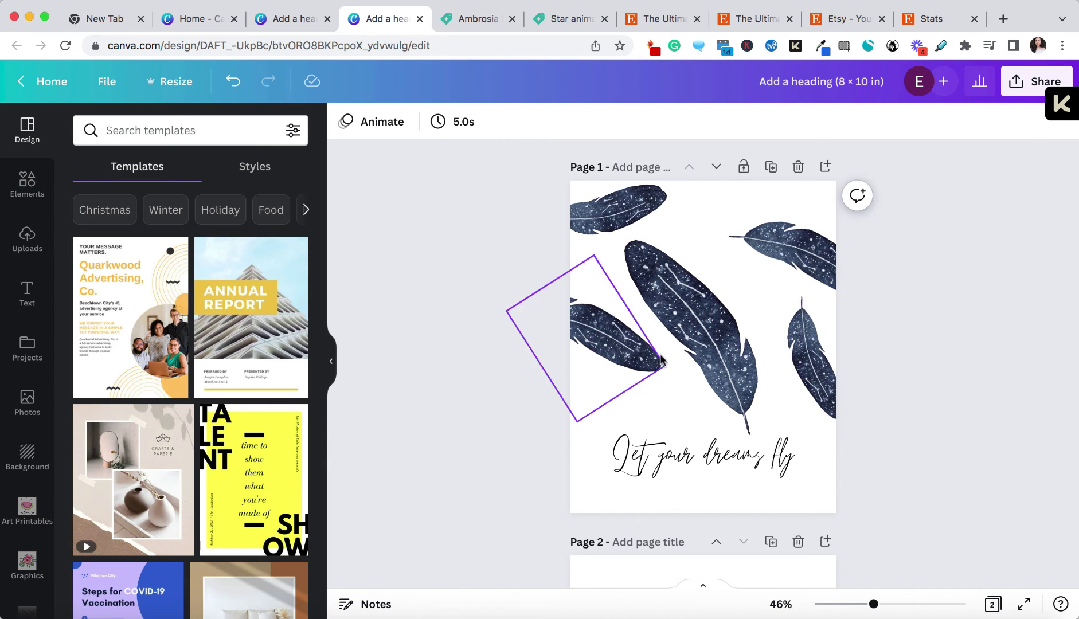
{"action": "left_click", "coordinate": [682, 297]}
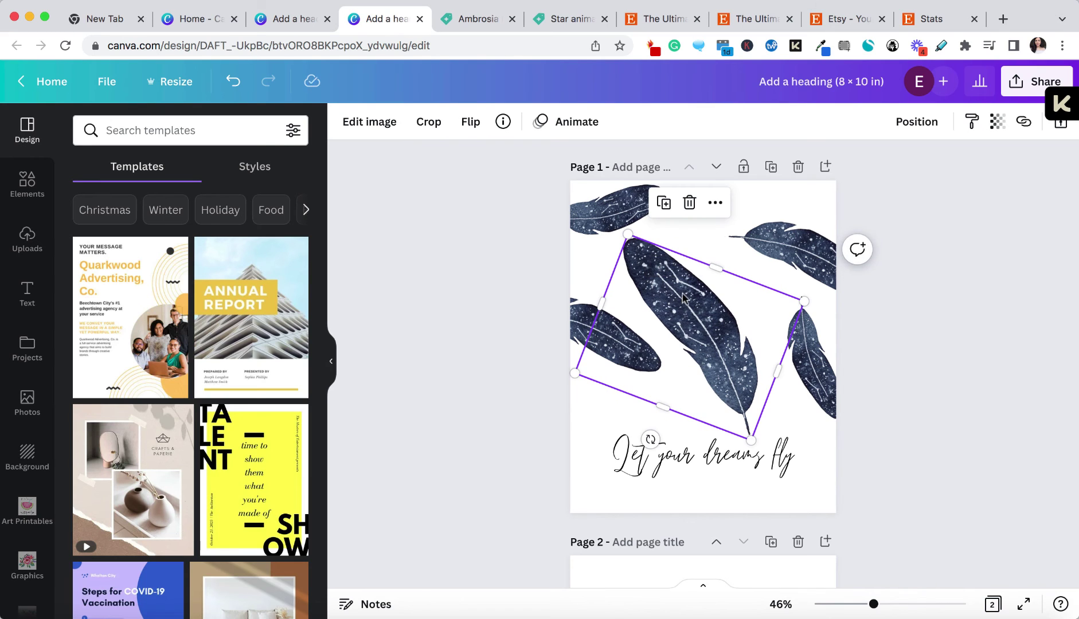
{"action": "left_click_drag", "start_coordinate": [682, 297], "coordinate": [681, 298]}
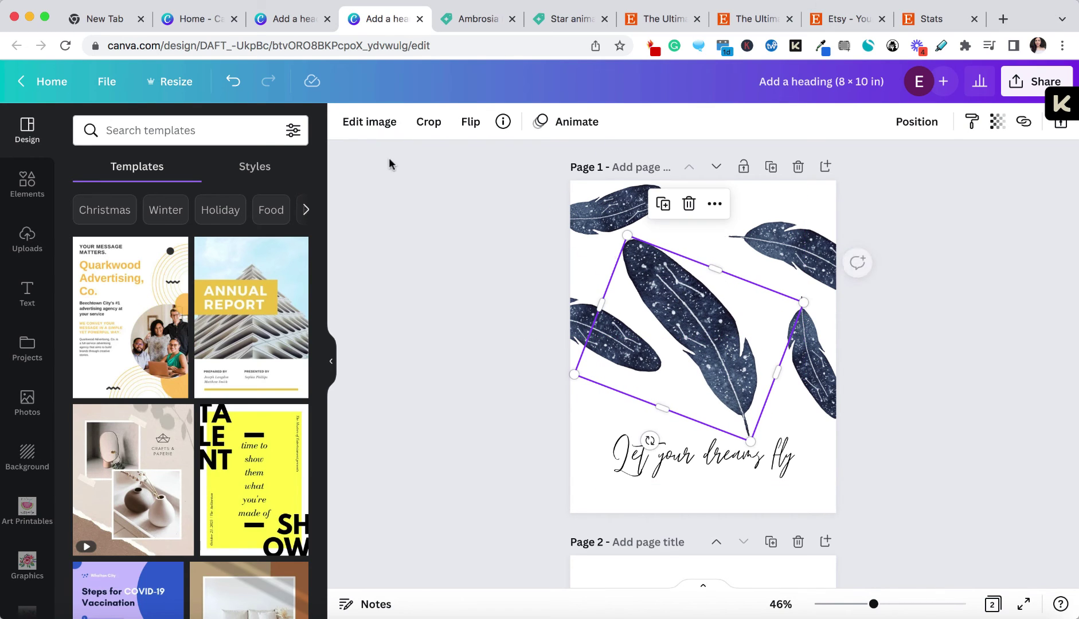
Step: Compare the copy with the A4 original again and move the quote slightly lower on the 8 × 10 in page
{"action": "left_click", "coordinate": [283, 21]}
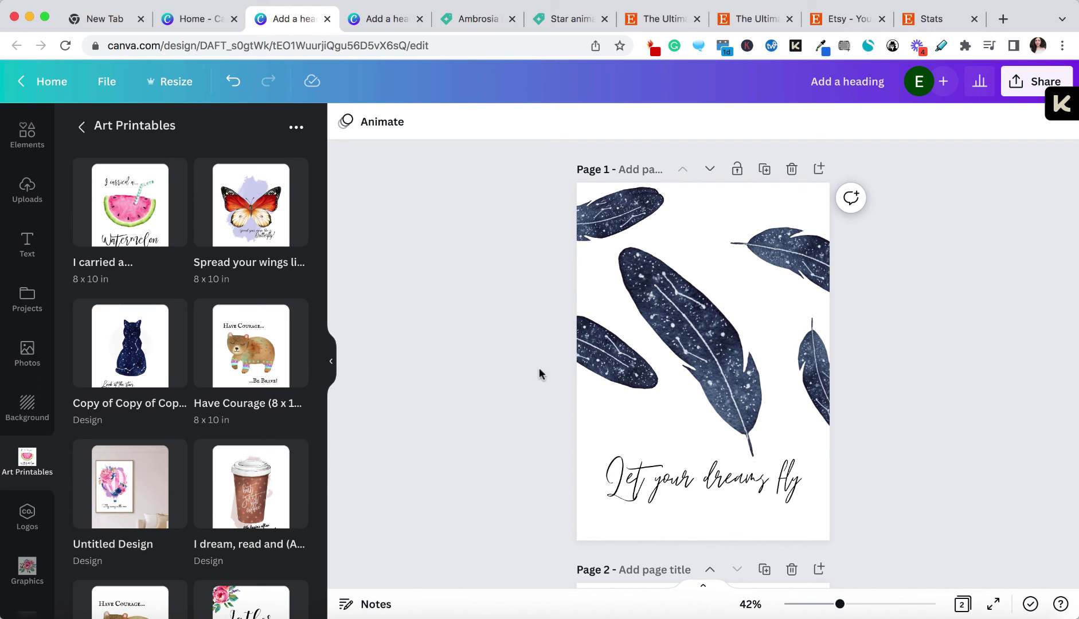
{"action": "left_click", "coordinate": [367, 23]}
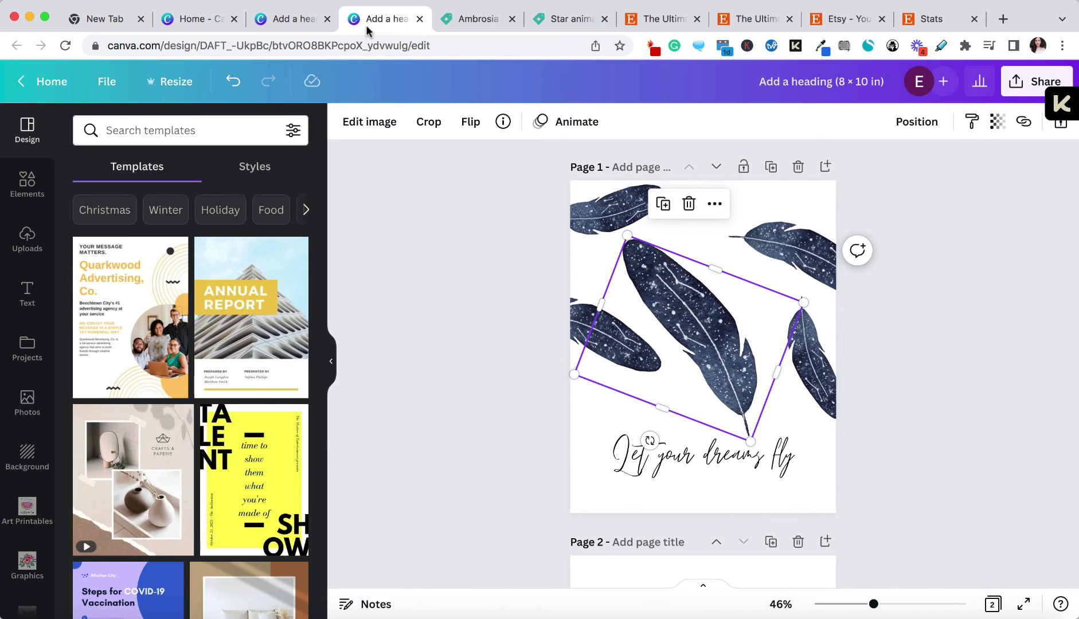
{"action": "left_click", "coordinate": [486, 281]}
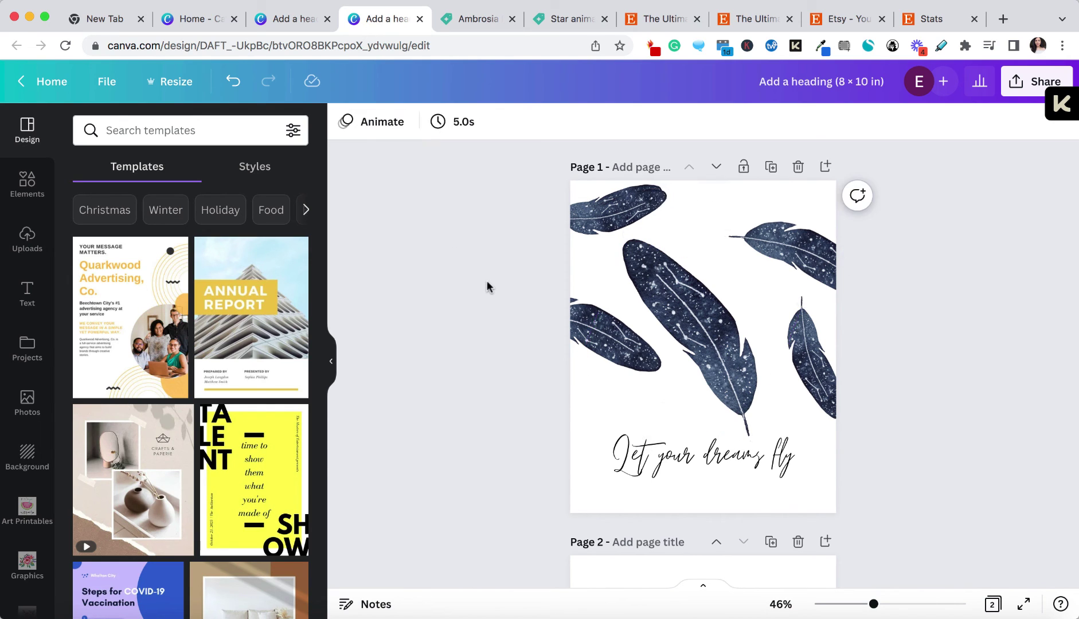
{"action": "left_click", "coordinate": [729, 450]}
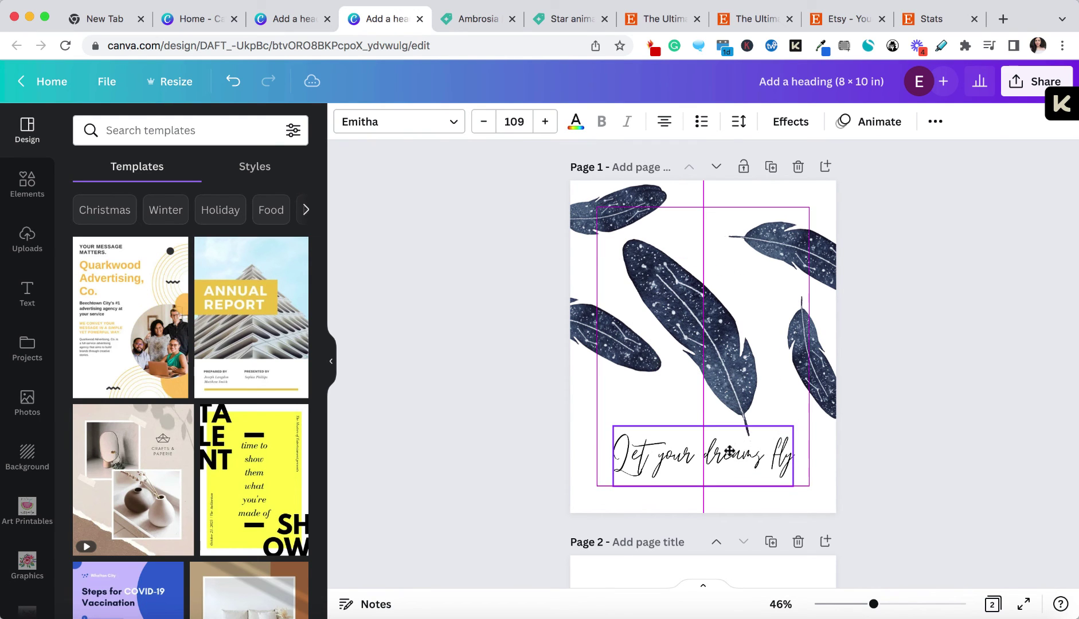
{"action": "left_click_drag", "start_coordinate": [729, 450], "coordinate": [730, 455]}
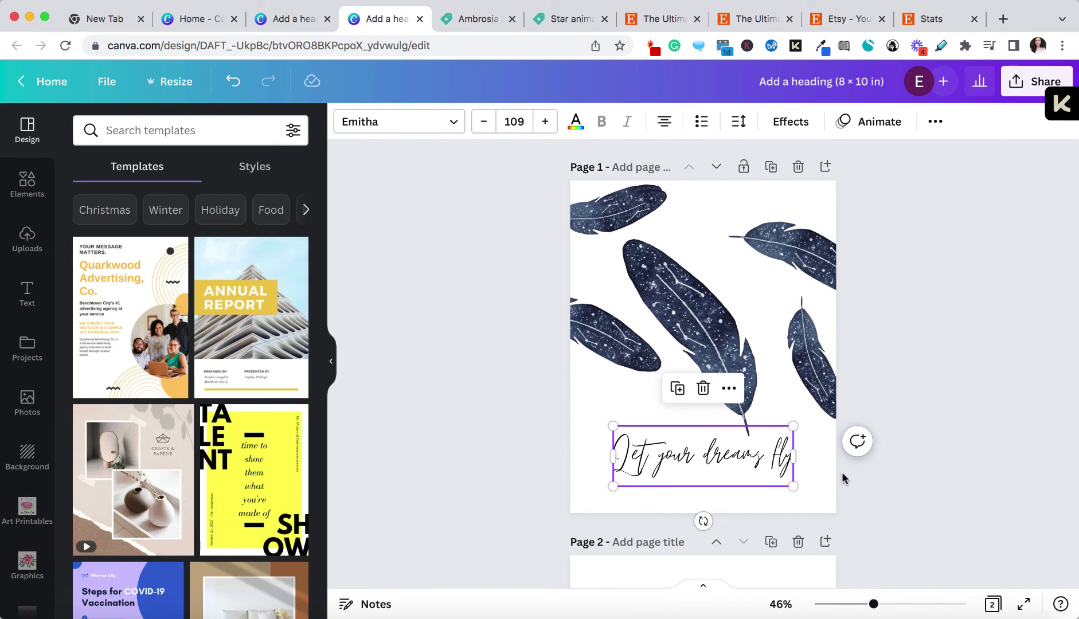
{"action": "left_click", "coordinate": [931, 386]}
Step: Fine-tune the feather in the page's upper left corner and shift the large central feather slightly right
{"action": "left_click", "coordinate": [596, 224]}
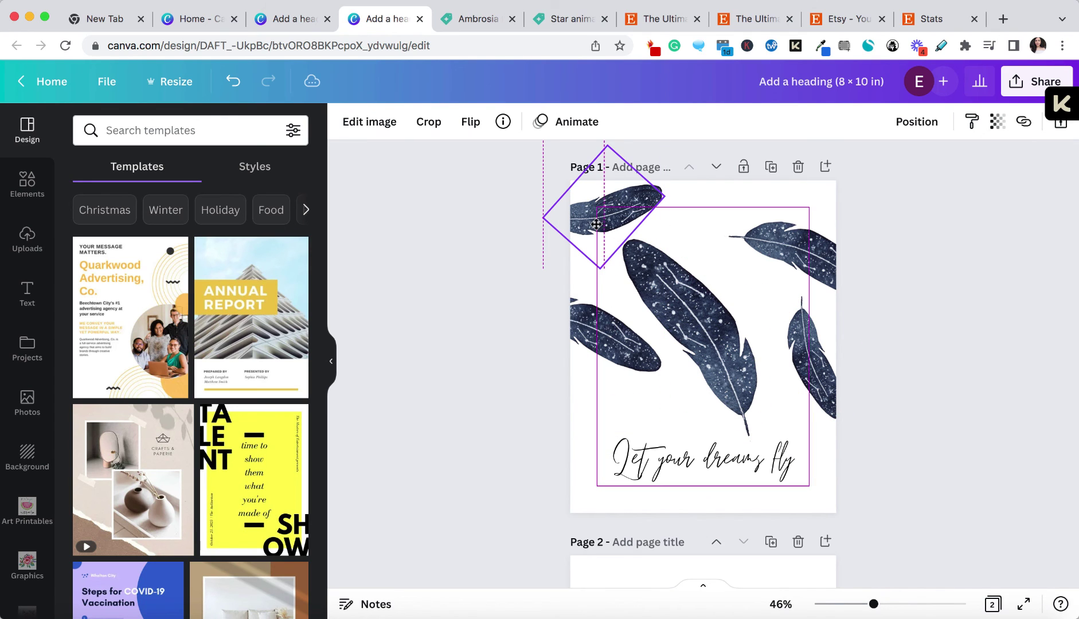
{"action": "left_click_drag", "start_coordinate": [597, 225], "coordinate": [594, 215]}
{"action": "left_click", "coordinate": [906, 301]}
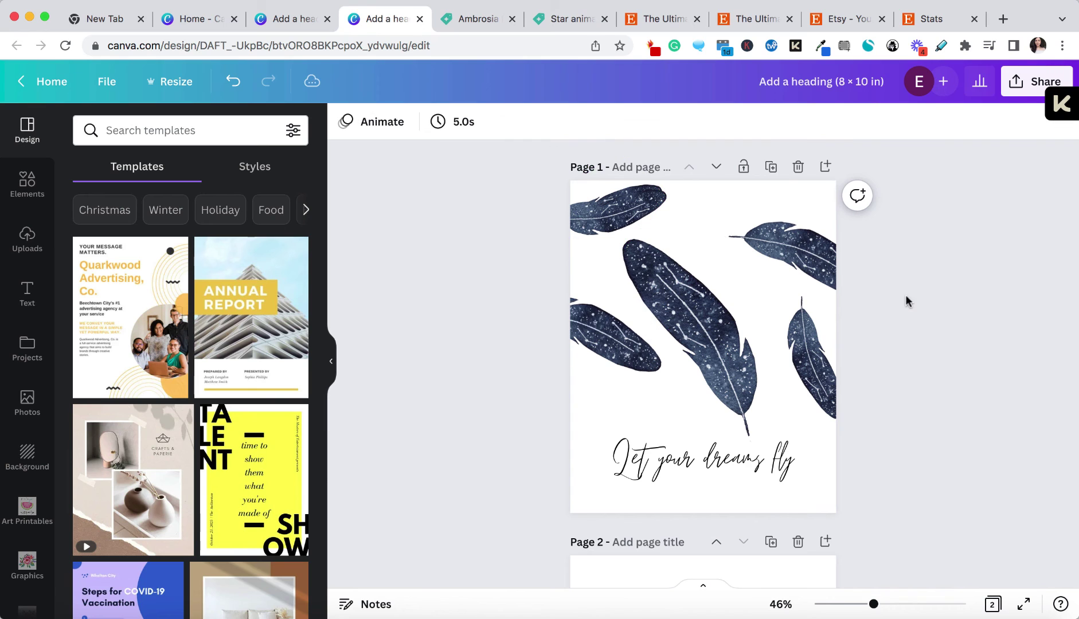
{"action": "left_click_drag", "start_coordinate": [704, 312], "coordinate": [710, 312]}
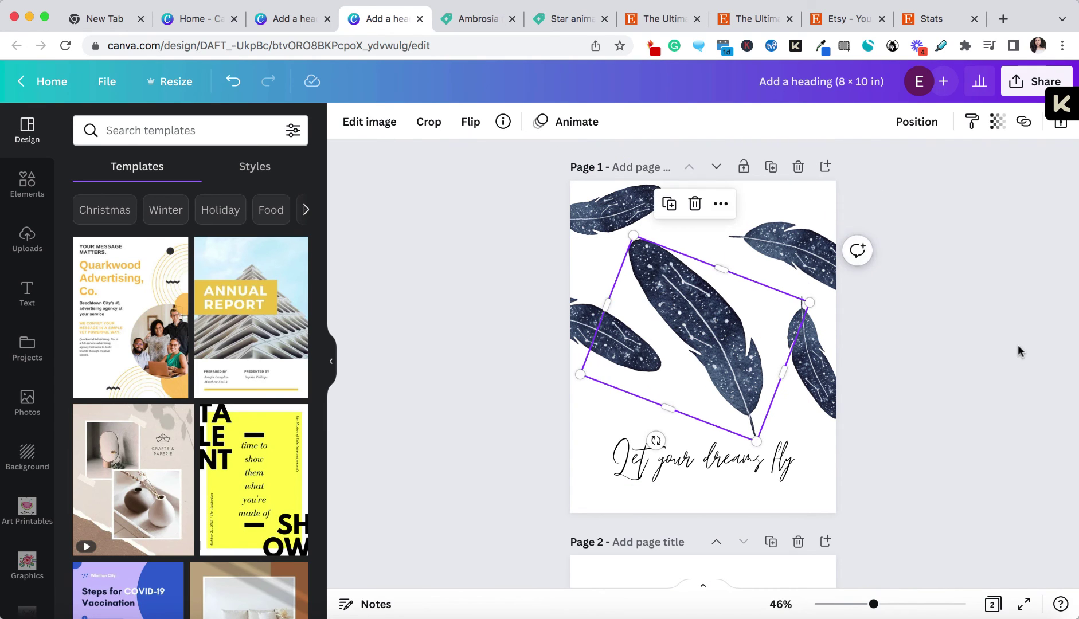
{"action": "left_click", "coordinate": [1018, 351]}
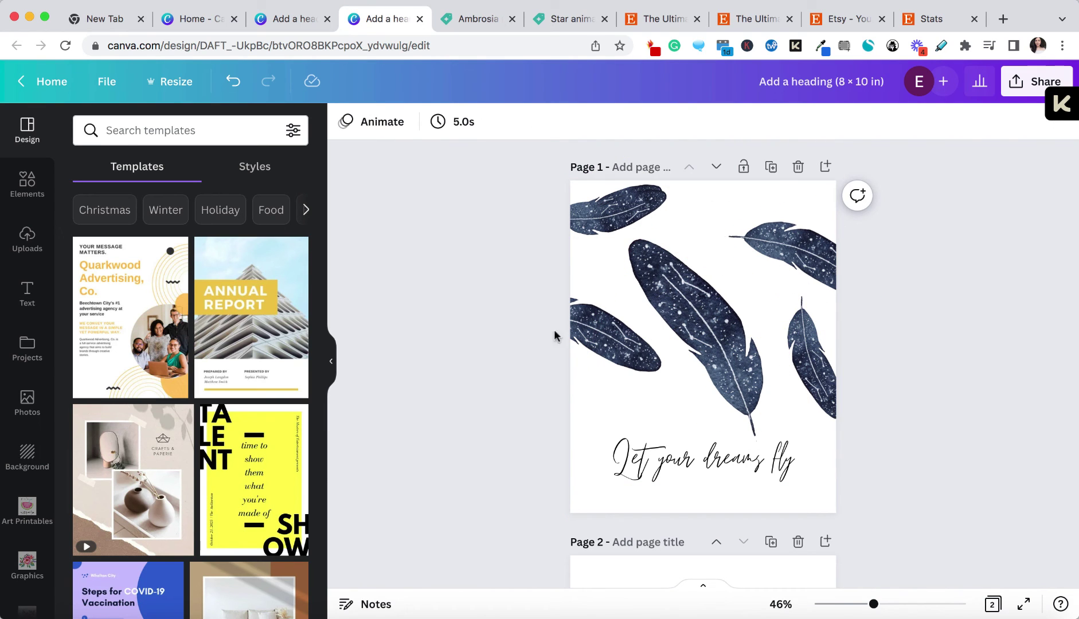
{"action": "scroll", "coordinate": [640, 373], "scroll_direction": "down", "scroll_amount": 3}
{"action": "scroll", "coordinate": [639, 372], "scroll_direction": "up", "scroll_amount": 3}
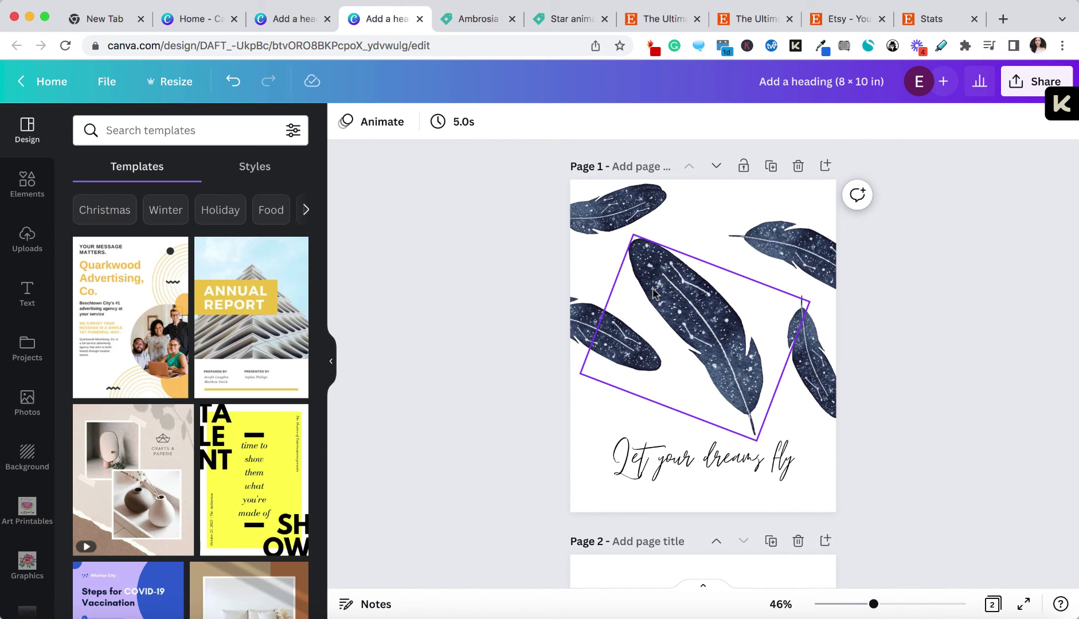
Step: Download the 8 × 10 in copy of the feather design as a PDF
{"action": "left_click", "coordinate": [1023, 86]}
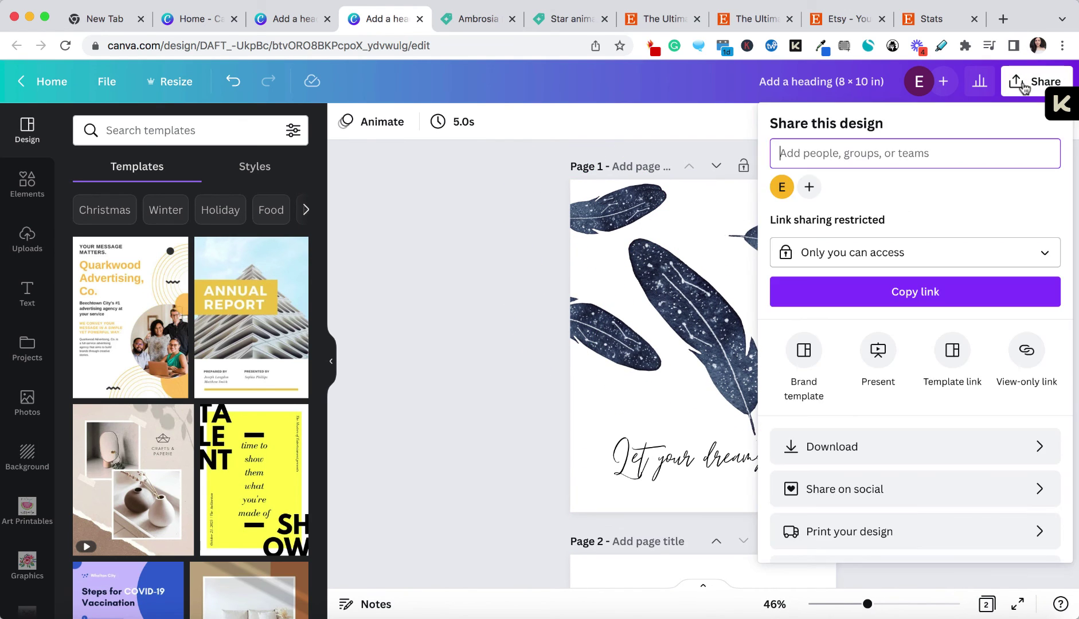
{"action": "left_click", "coordinate": [870, 443]}
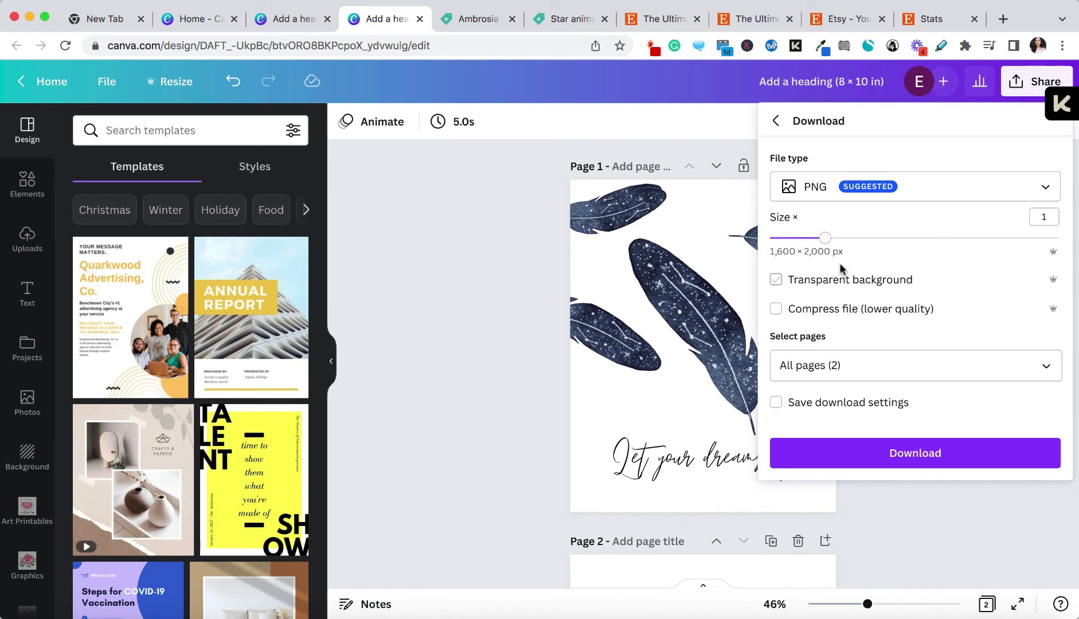
{"action": "left_click", "coordinate": [415, 255]}
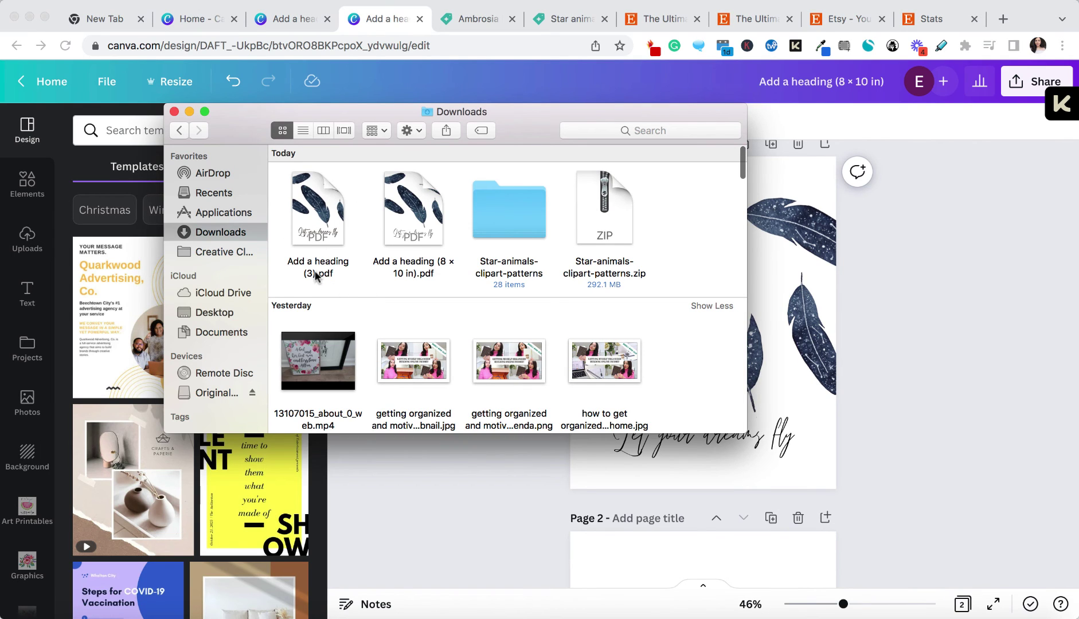
Step: In the Downloads folder, rename the A4 file "Add a heading (3).pdf" as "Featherprint A4.pdf"
{"action": "left_click", "coordinate": [316, 275]}
{"action": "key", "text": "Return"}
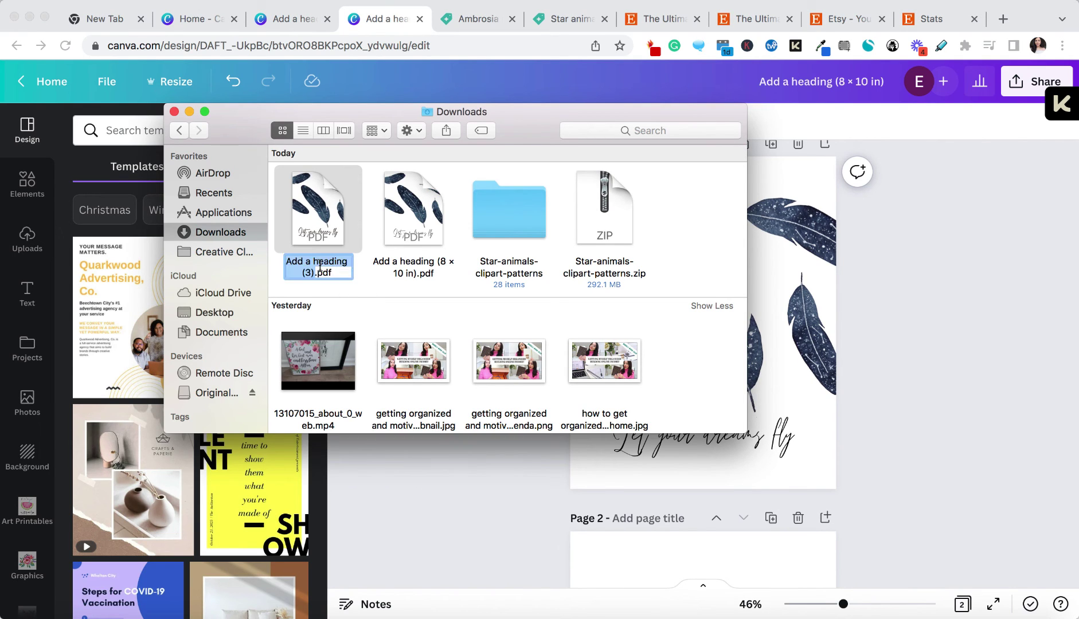
{"action": "type", "text": "F"}
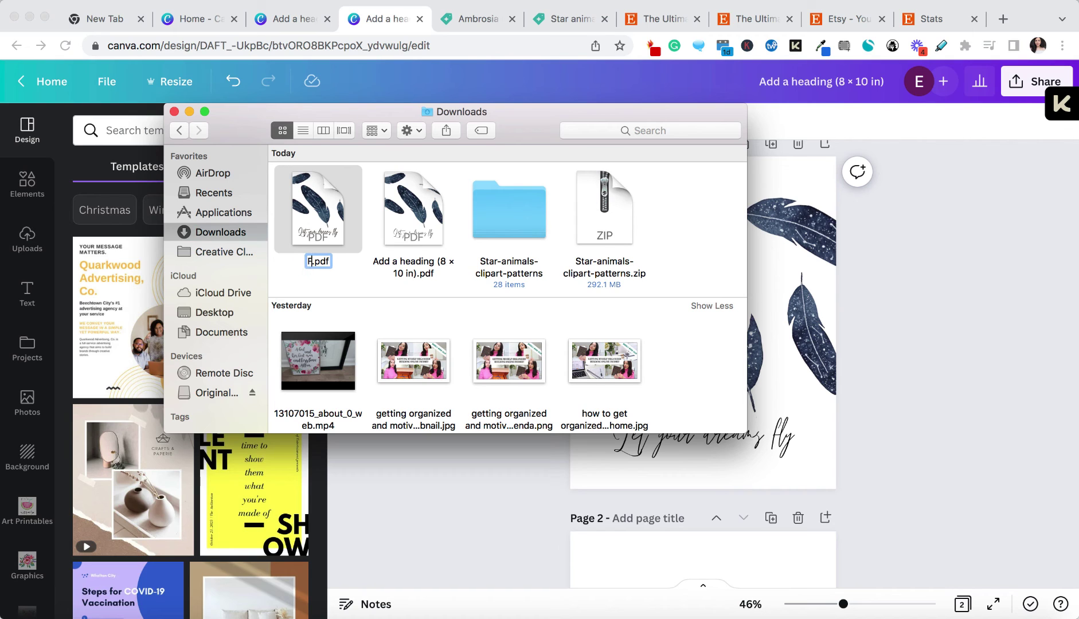
{"action": "type", "text": "eatherprint"}
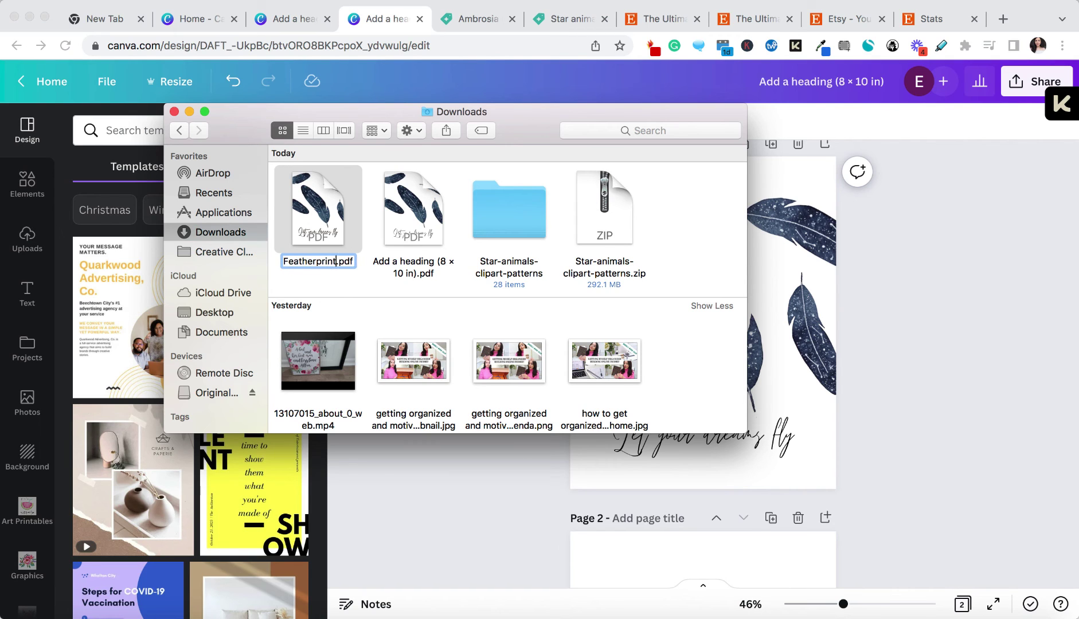
{"action": "type", "text": " A4"}
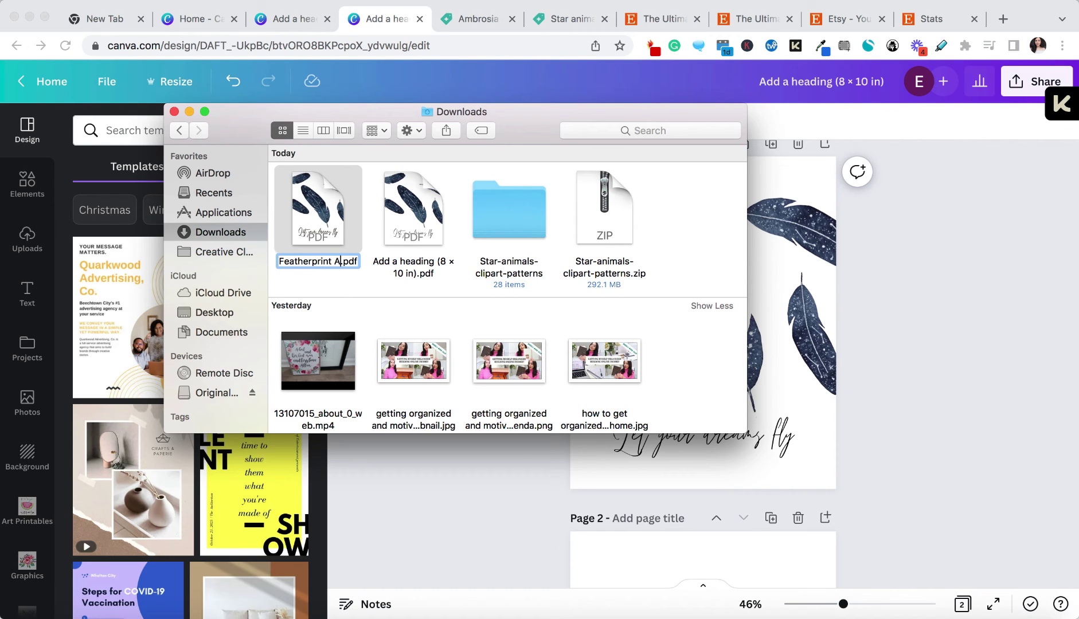
{"action": "left_click", "coordinate": [404, 265]}
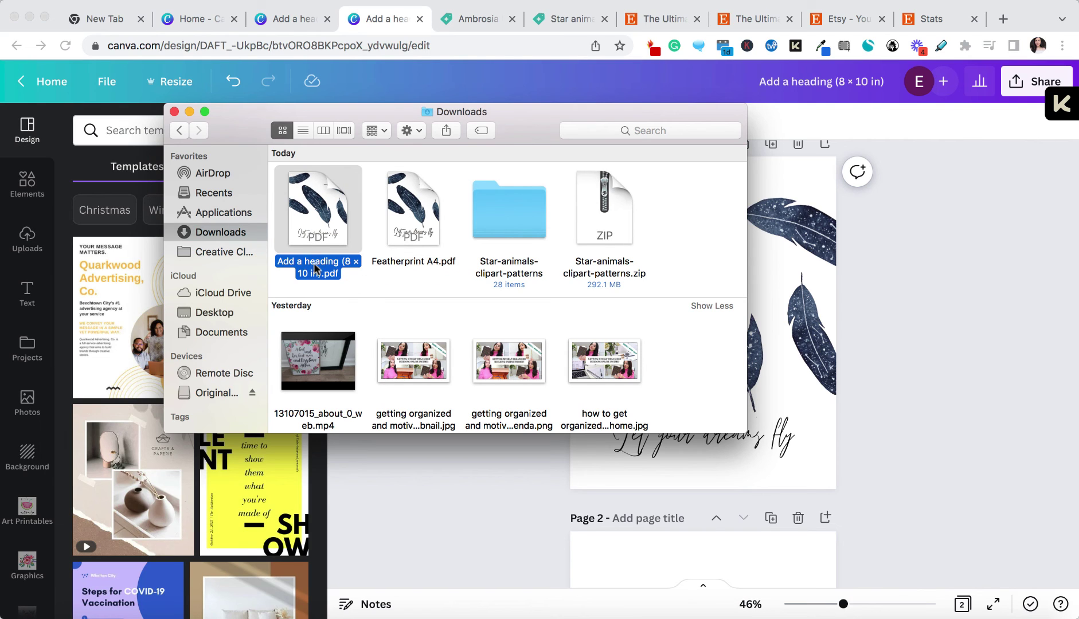
Step: Rename the downloaded "Add a heading (8 × 10 in).pdf" as "Featherprint 8x10.pdf"
{"action": "left_click", "coordinate": [315, 268]}
{"action": "type", "text": "Feather"}
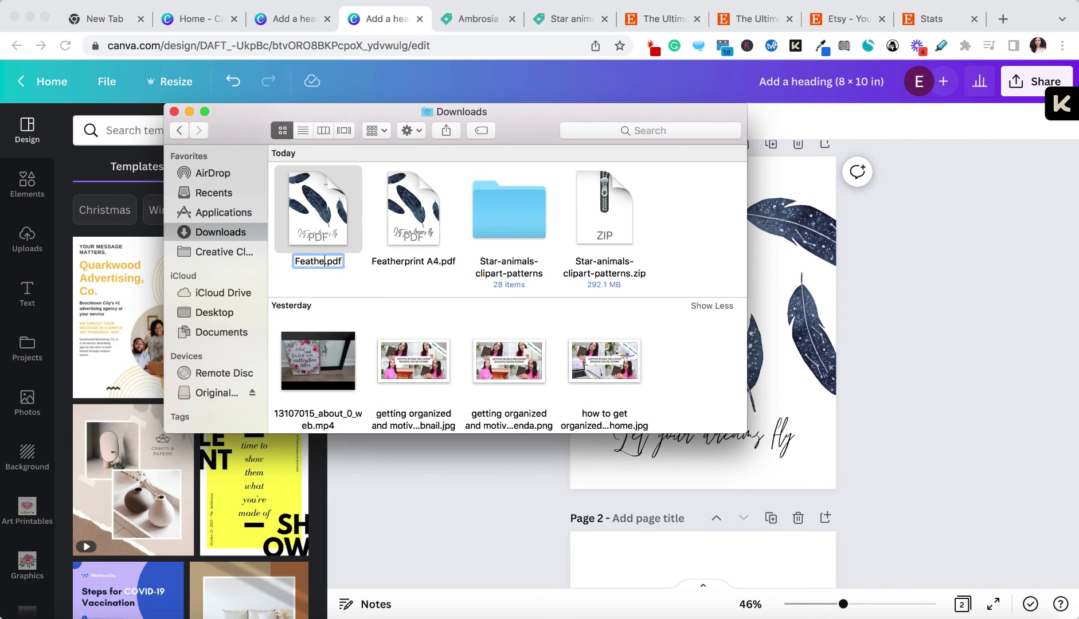
{"action": "type", "text": "print "}
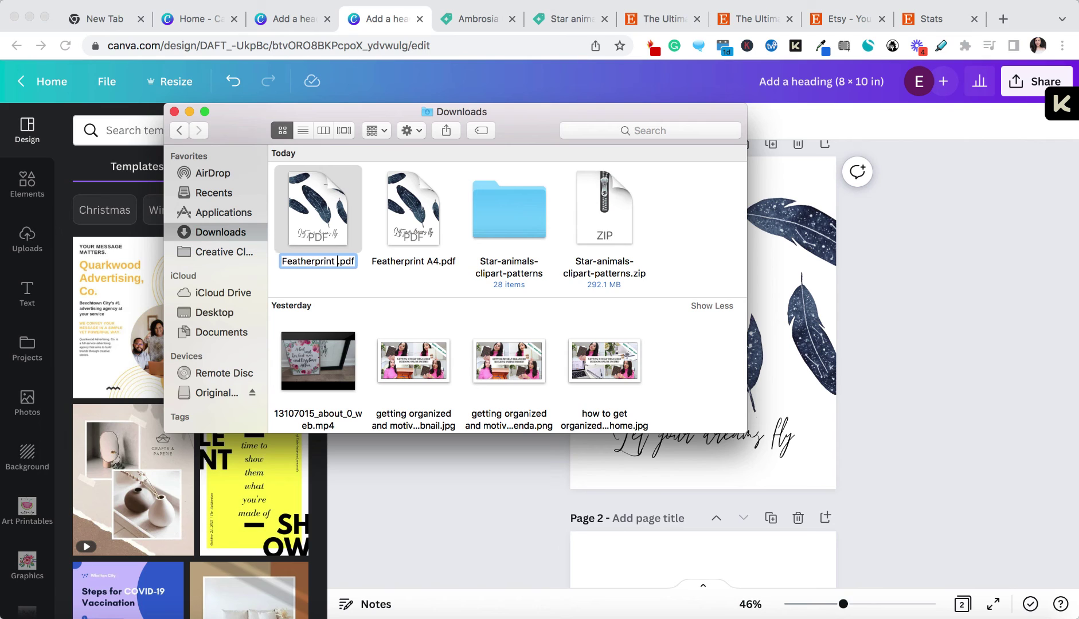
{"action": "type", "text": "8x10"}
{"action": "key", "text": "Return"}
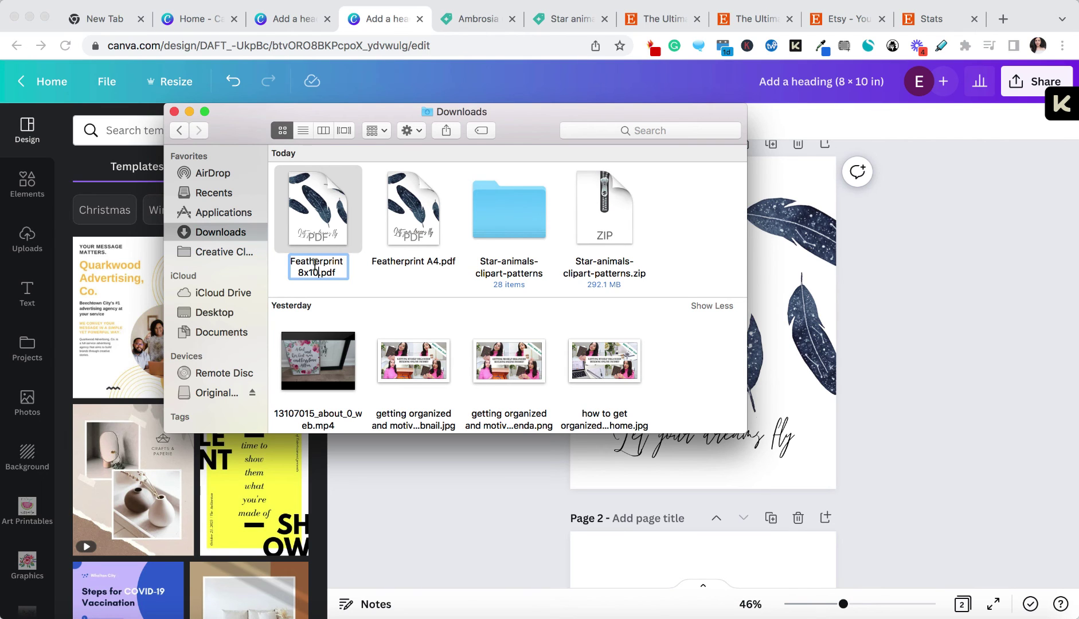
{"action": "left_click", "coordinate": [370, 189]}
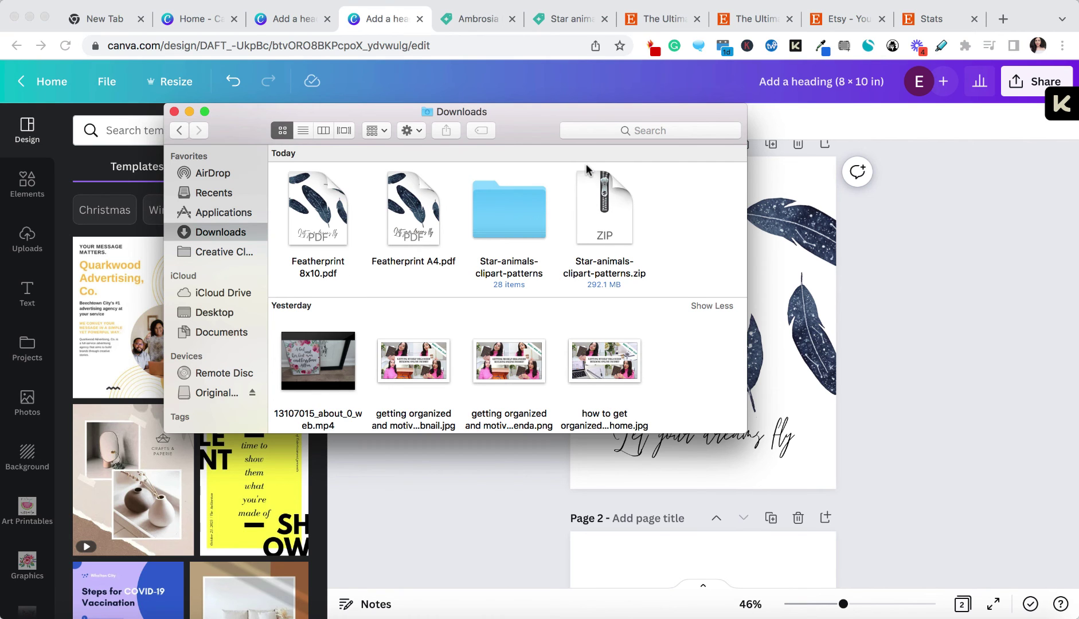
Step: Review the Digital files section of the workbook planner listing on Etsy and return to the A4 feather design in Canva
{"action": "key", "text": "ctrl+shift+Tab"}
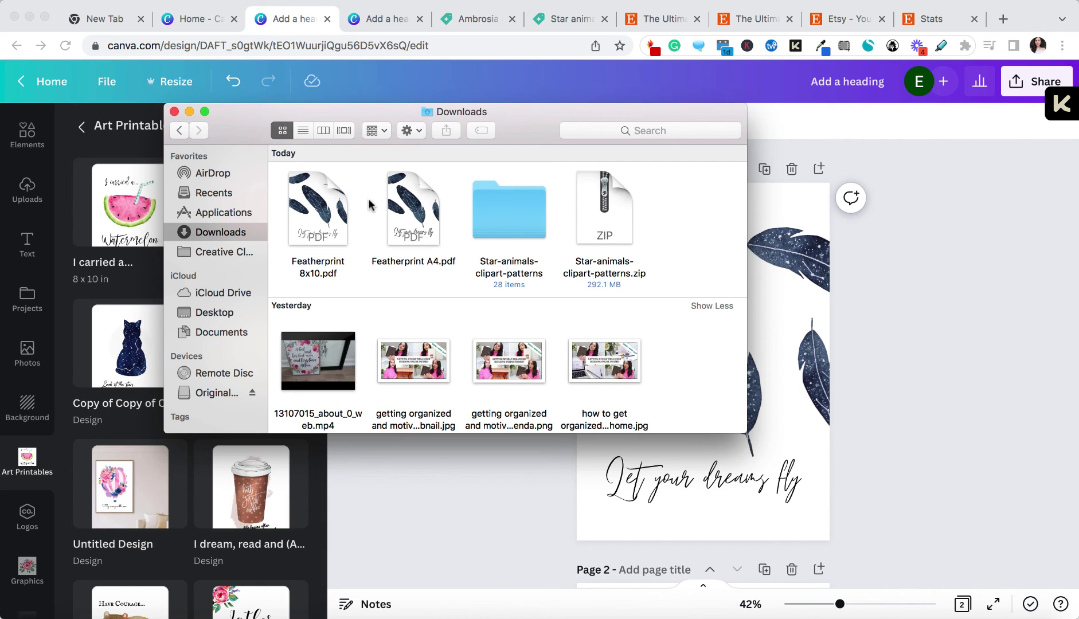
{"action": "left_click", "coordinate": [756, 19]}
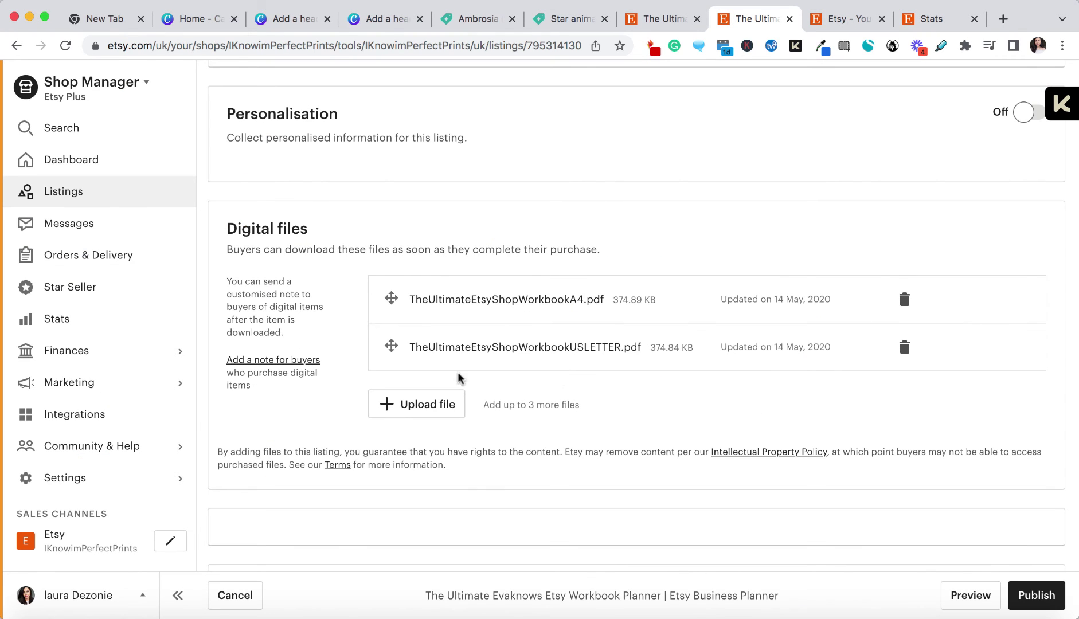
{"action": "scroll", "coordinate": [613, 227], "scroll_direction": "up", "scroll_amount": 1}
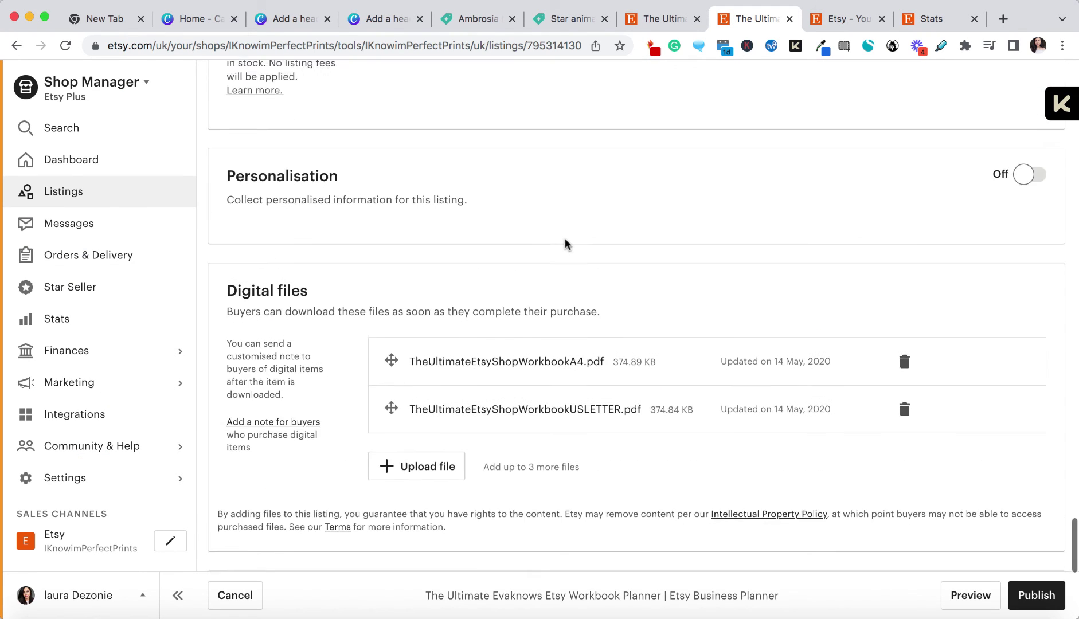
{"action": "scroll", "coordinate": [566, 243], "scroll_direction": "down", "scroll_amount": 2}
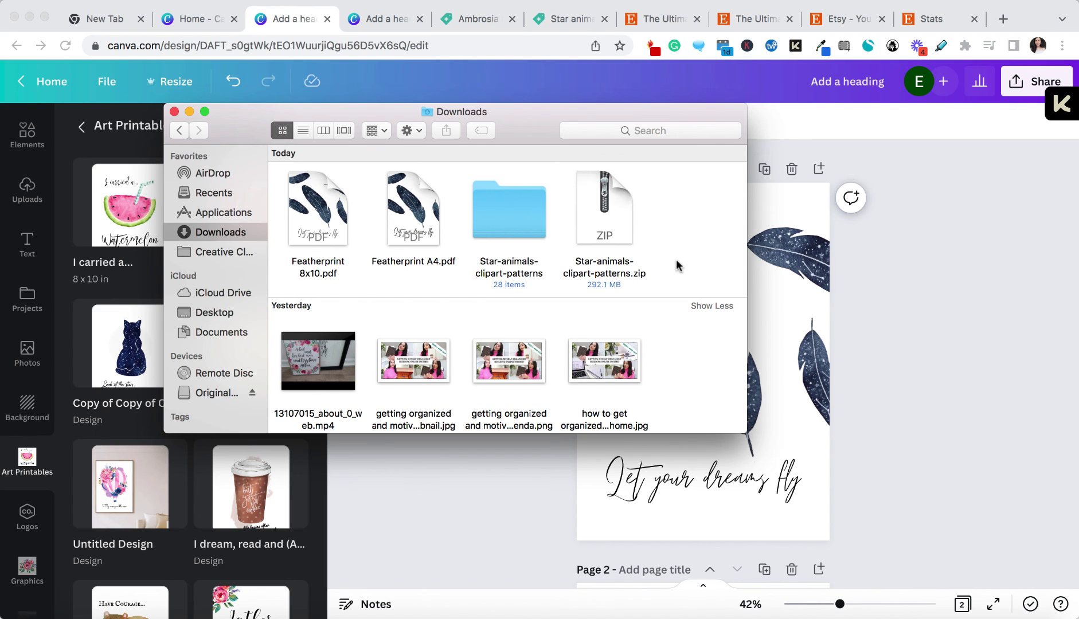
{"action": "left_click", "coordinate": [864, 320]}
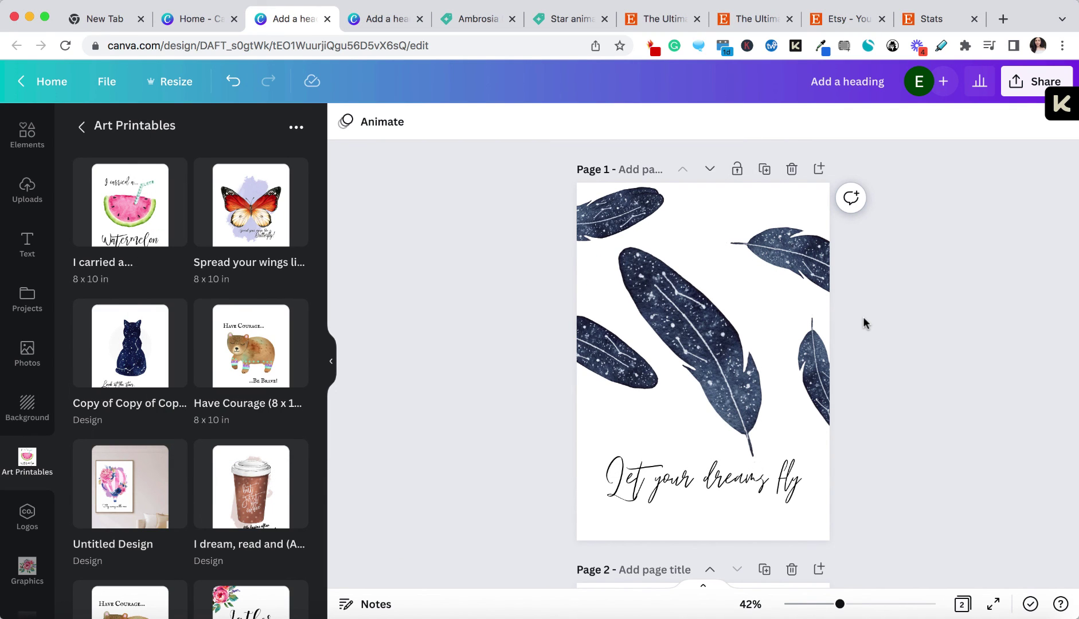